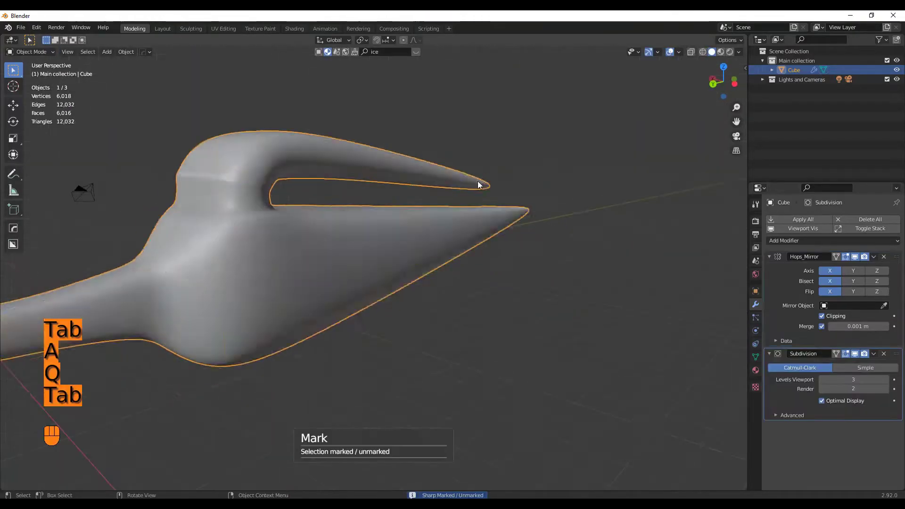
Step: Preview the smoothed sword being edited and displaced, then view the environment scene
middle_click_drag(477, 181, 282, 268)
key("Tab")
left_click(281, 268, "alt")
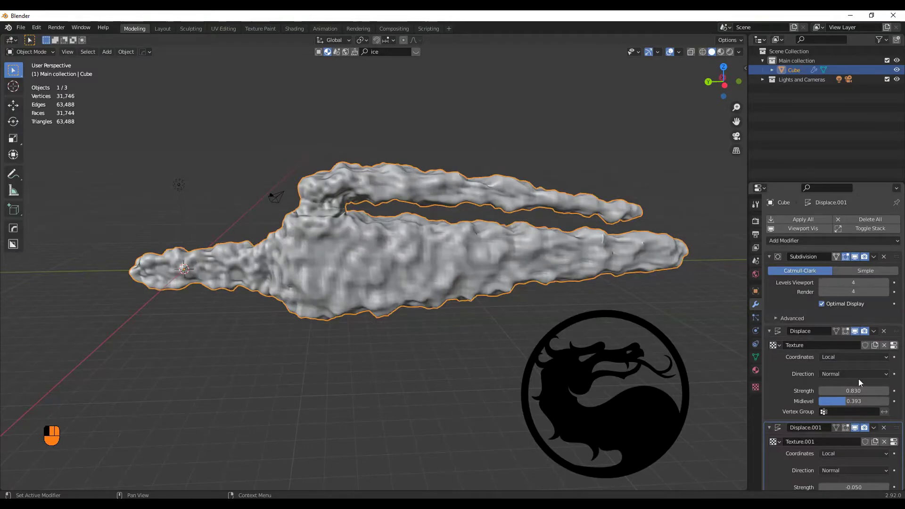
scroll(829, 424, "down", 2)
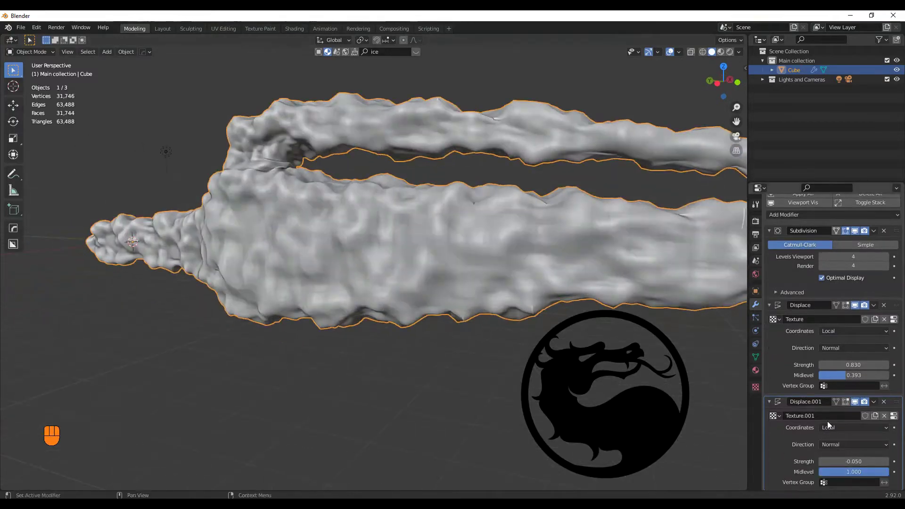
left_click_drag(828, 365, 858, 365, "shift")
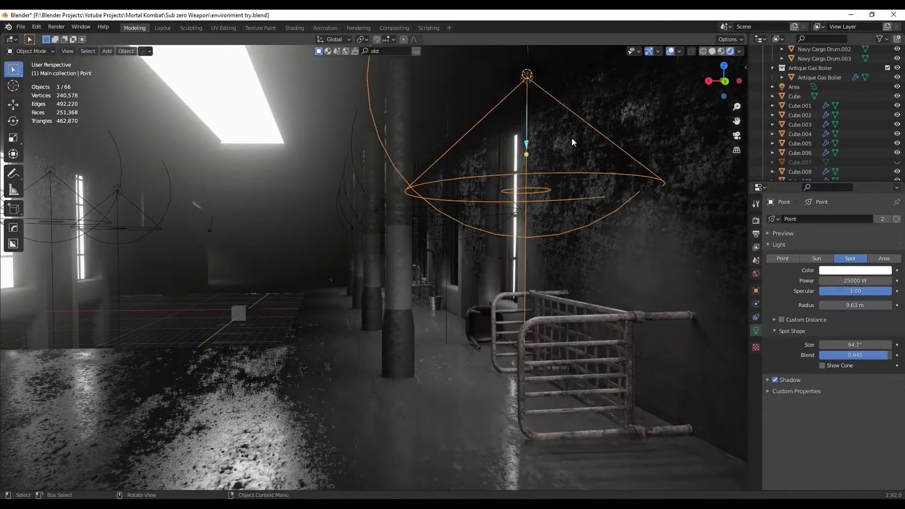
middle_click_drag(480, 143, 374, 173)
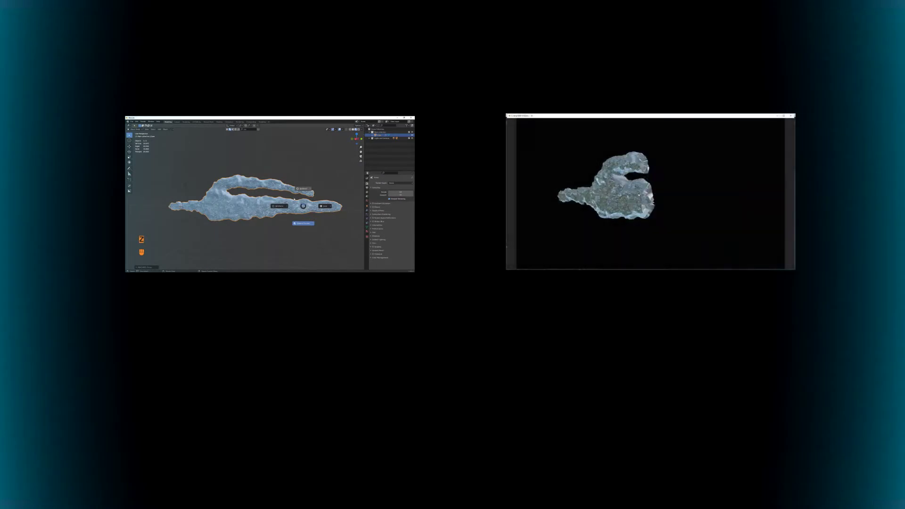
Step: Leave the intro preview for a fresh Modeling workspace with a default cube
key("Escape")
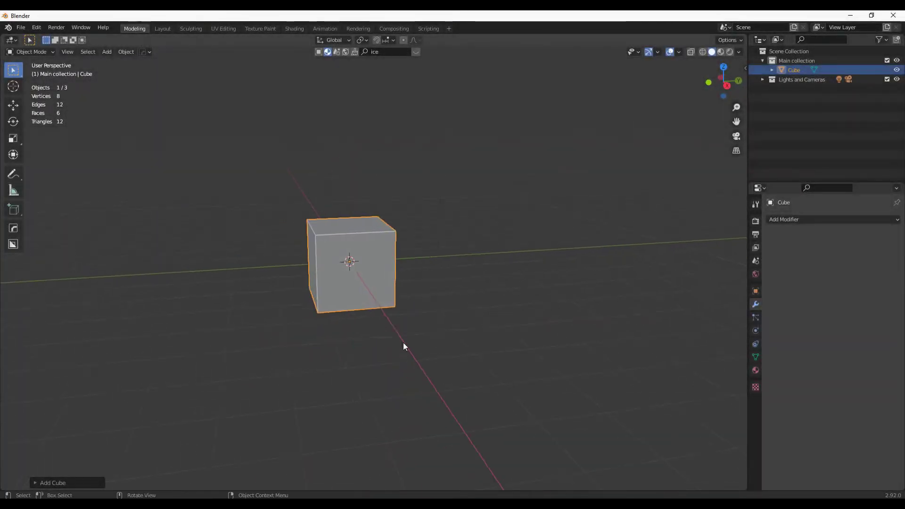
Step: In Edit Mode, extrude the cube's end face into a longer box
key("Tab")
middle_click_drag(332, 272, 326, 273)
key("e")
left_click(301, 275)
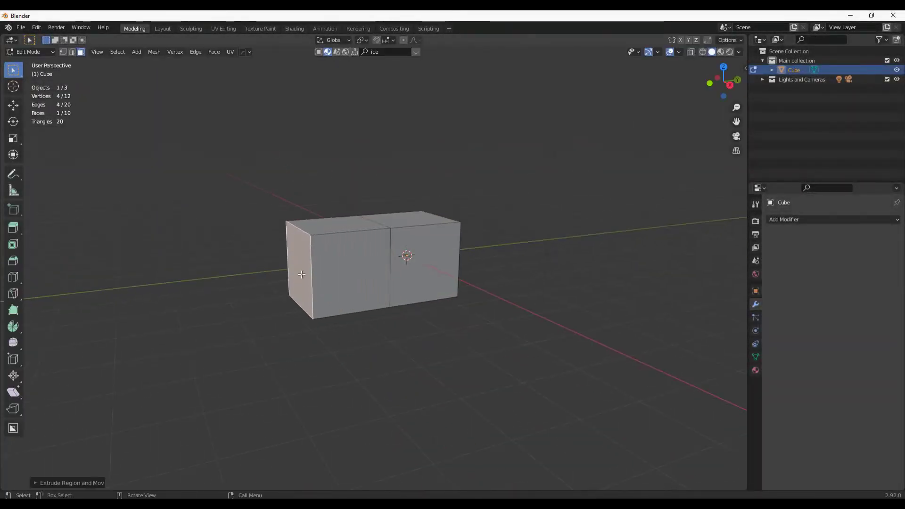
middle_click_drag(470, 295, 275, 261)
key("ctrl+KP_3")
key("e")
left_click(483, 325)
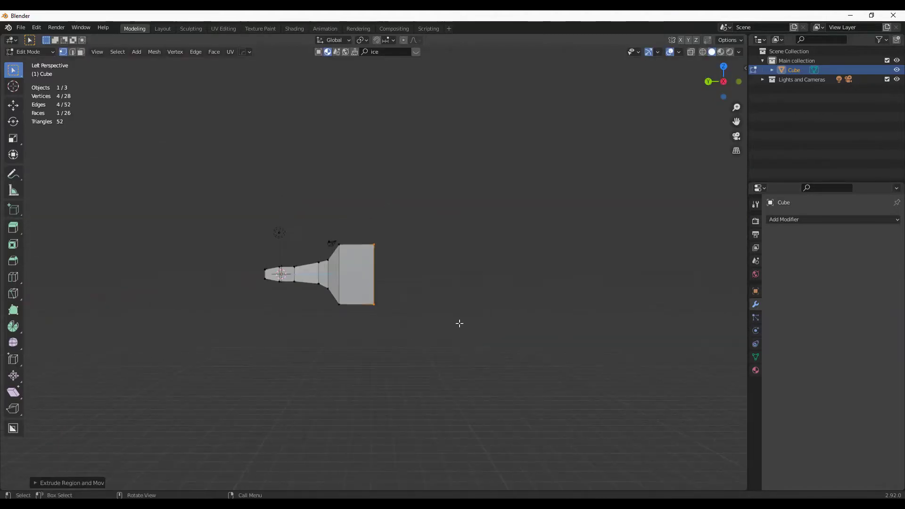
Step: Extrude further handle segments, scaling each new end face down to taper it
key("e")
left_click(556, 321)
key("s")
left_click(621, 315)
key("e")
left_click(679, 321)
key("s")
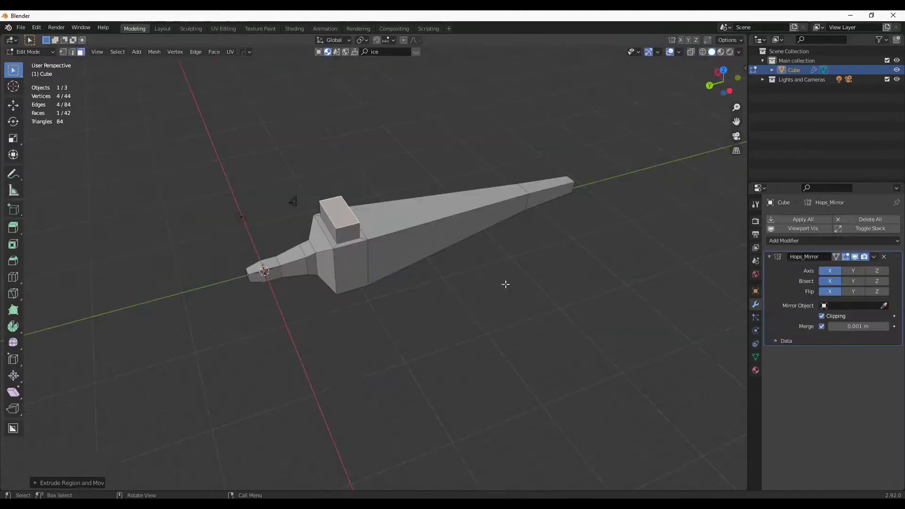
Step: Form the upper prong with a scaled, slanted extrusion and return to Object Mode
key("ctrl+KP_3")
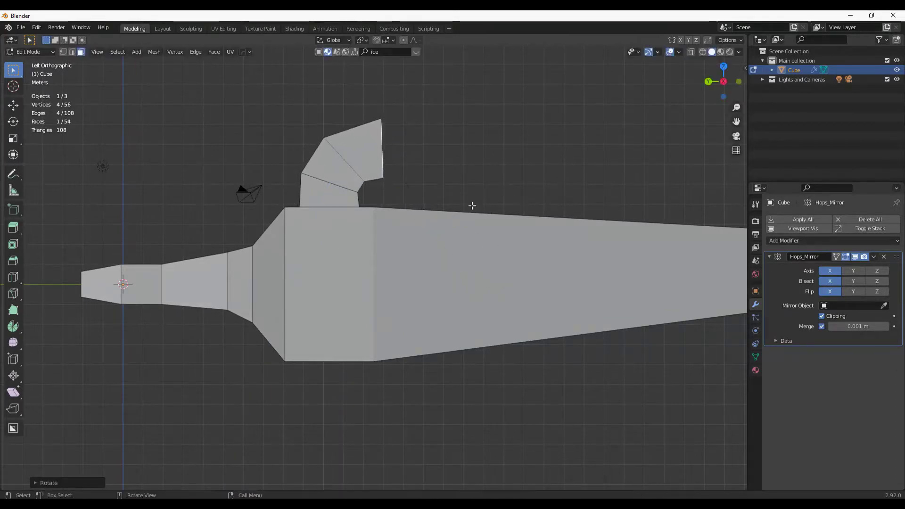
left_click(596, 220)
scroll(677, 232, "down", 4)
key("e")
left_click(637, 233)
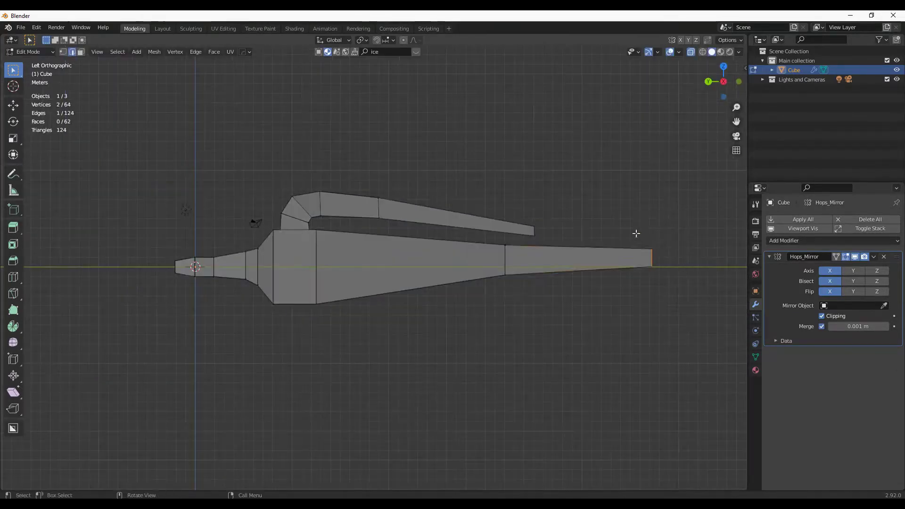
key("g")
key("g")
key("Tab")
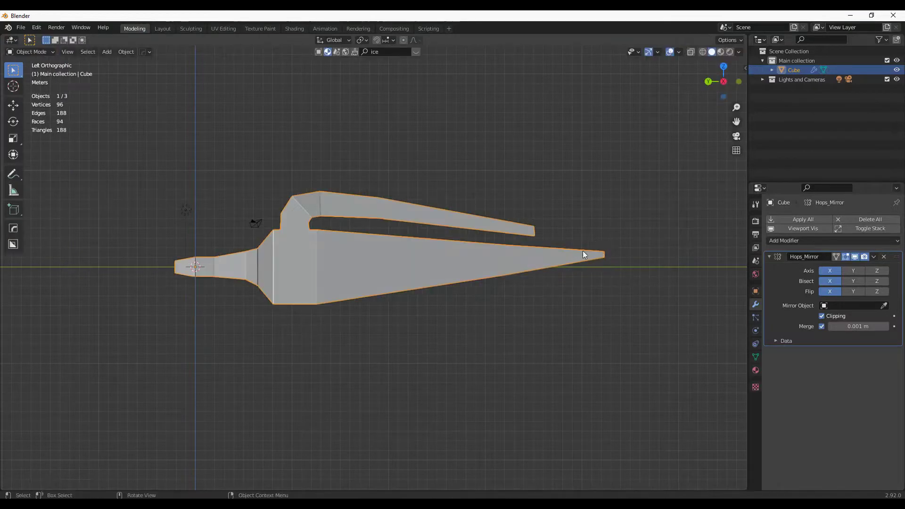
middle_click_drag(621, 272, 434, 313)
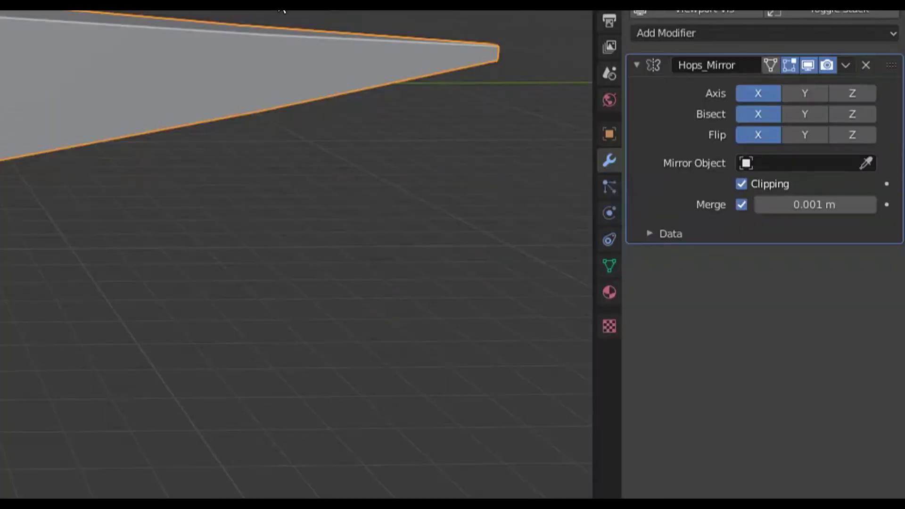
Step: Add a Subdivision Surface modifier with viewport levels set to 3
key("ctrl+2")
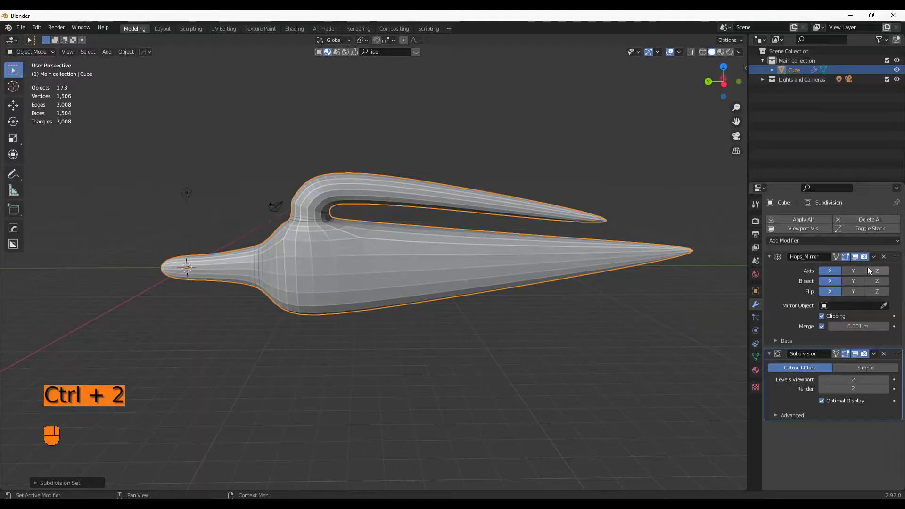
left_click(845, 64)
left_click(833, 330)
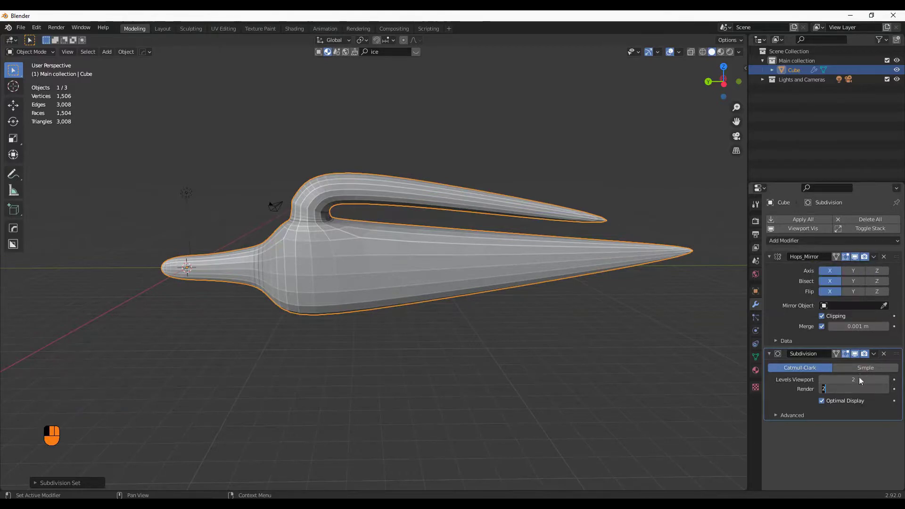
type("3")
key("Return")
Step: Add a Displace modifier driven by a new Clouds texture
left_click(849, 240)
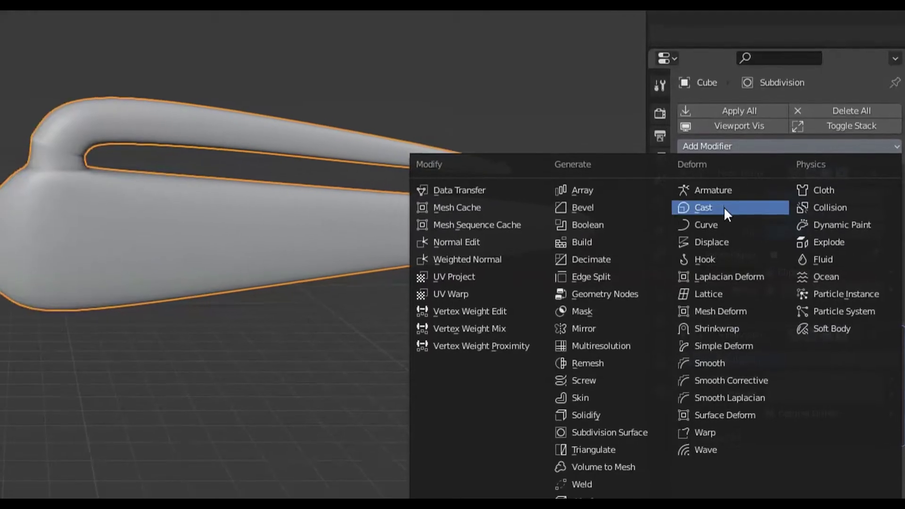
left_click(804, 297)
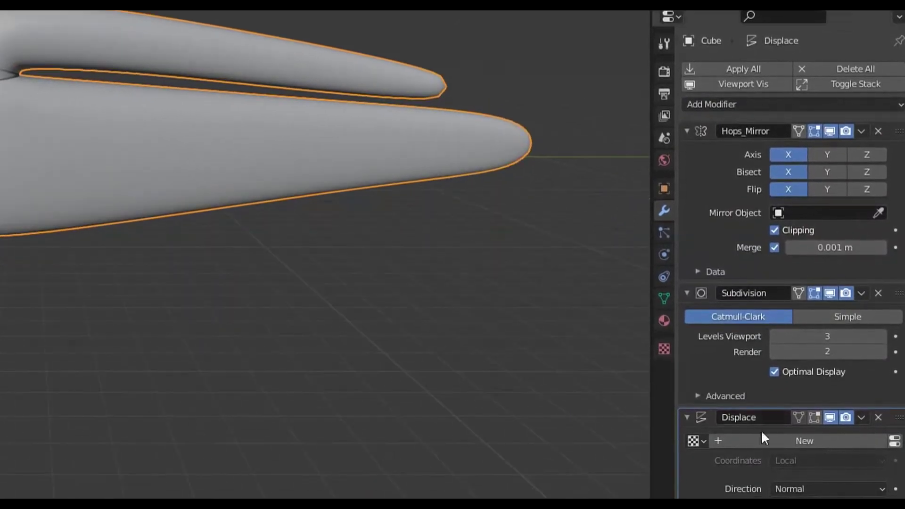
left_click(760, 464)
left_click(666, 322)
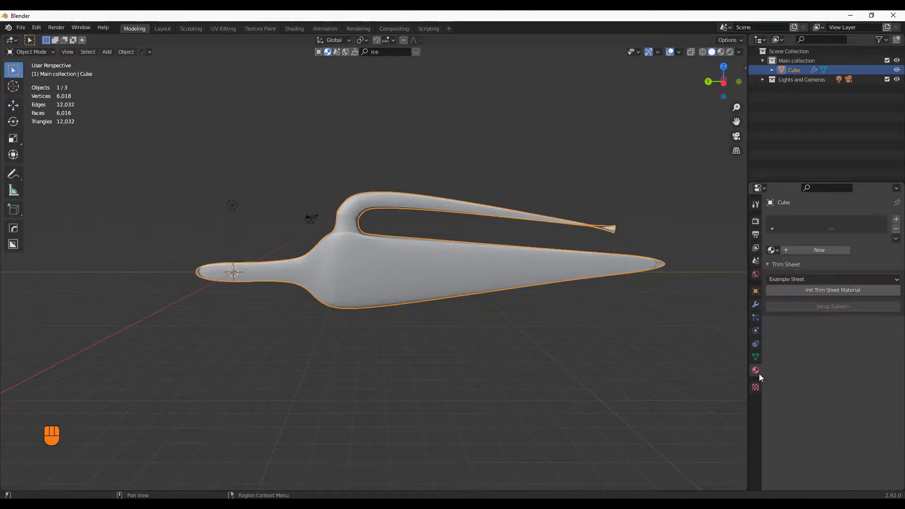
left_click(756, 386)
left_click(831, 249)
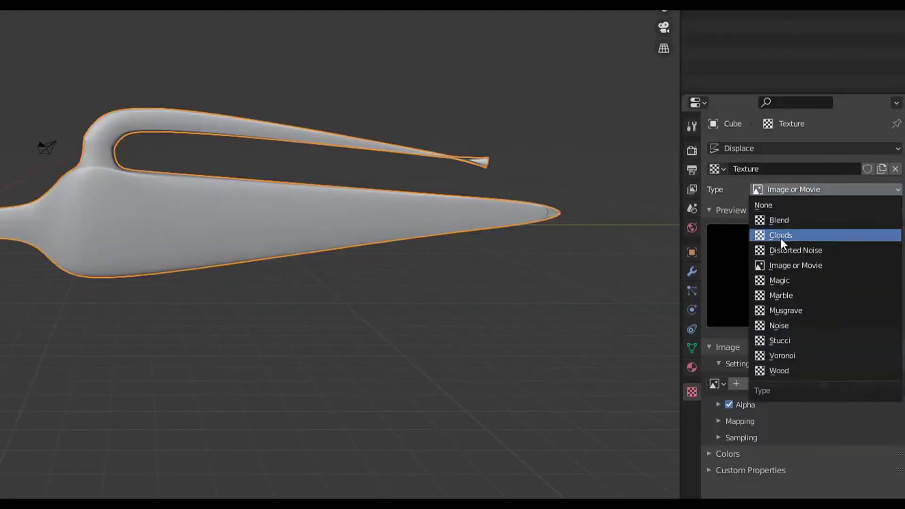
left_click(812, 280)
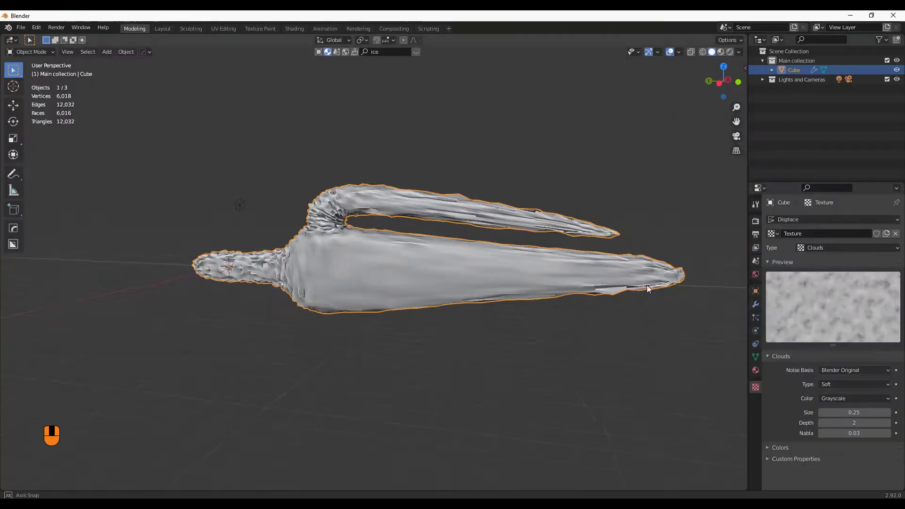
scroll(623, 312, "up", 5)
Step: Add two edge loops across the prong and raise the texture contrast
key("Tab")
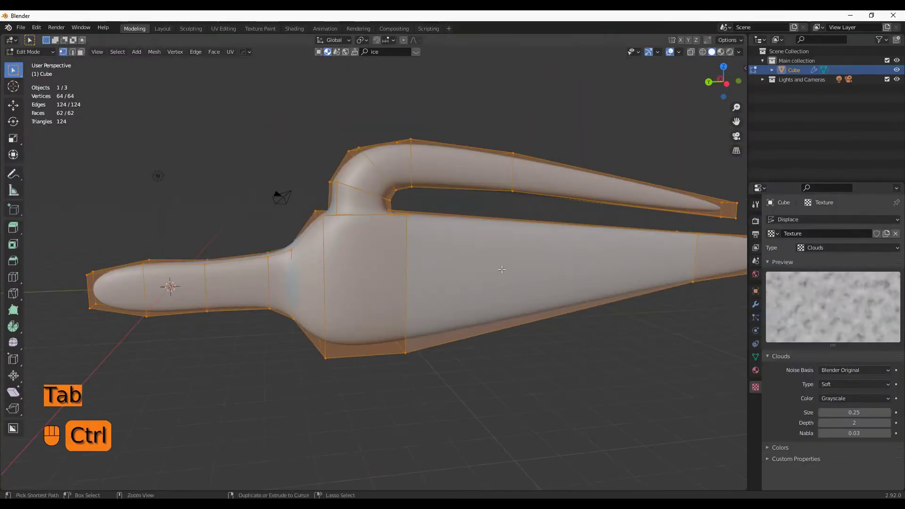
scroll(447, 262, "down", 5)
key("ctrl+r")
key("ctrl+r")
left_click(447, 262)
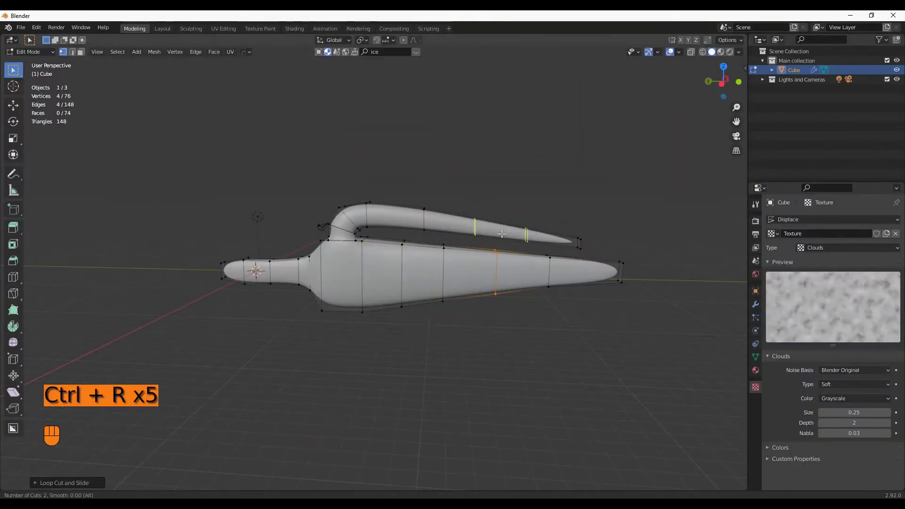
key("Tab")
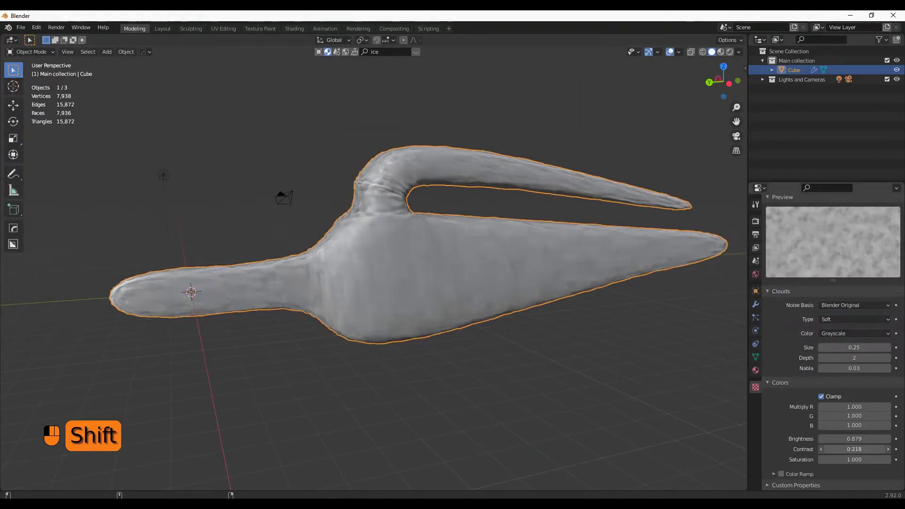
left_click_drag(854, 449, 873, 450, "shift")
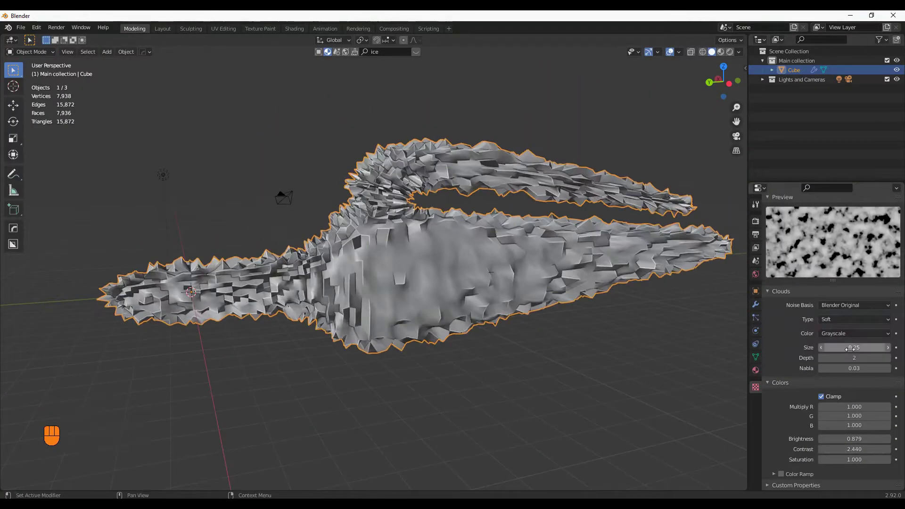
Step: Tweak the Clouds texture: size 1.91, brightness up, undoing unwanted changes
left_click_drag(852, 348, 868, 348)
middle_click_drag(472, 283, 590, 311)
left_click_drag(844, 439, 873, 450, "shift")
middle_click_drag(518, 306, 473, 305)
scroll(473, 305, "up", 3)
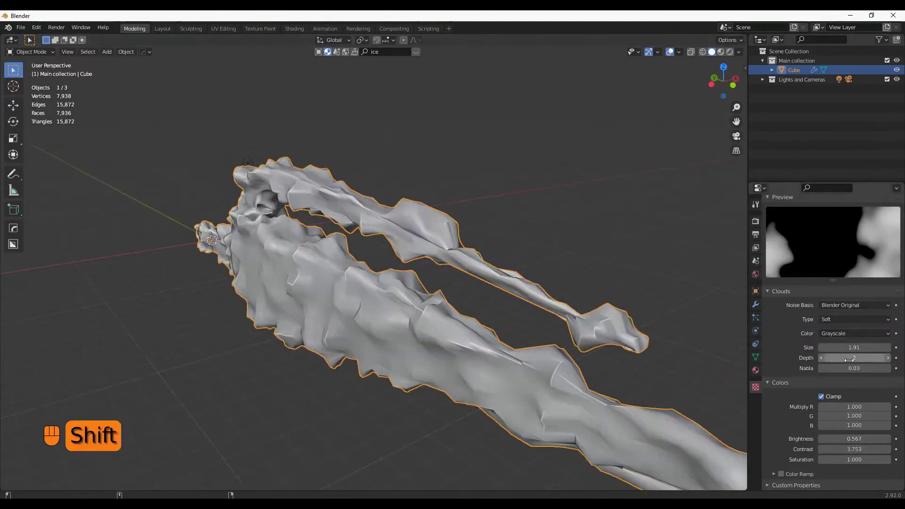
key("ctrl+z")
key("ctrl+z")
key("ctrl+z")
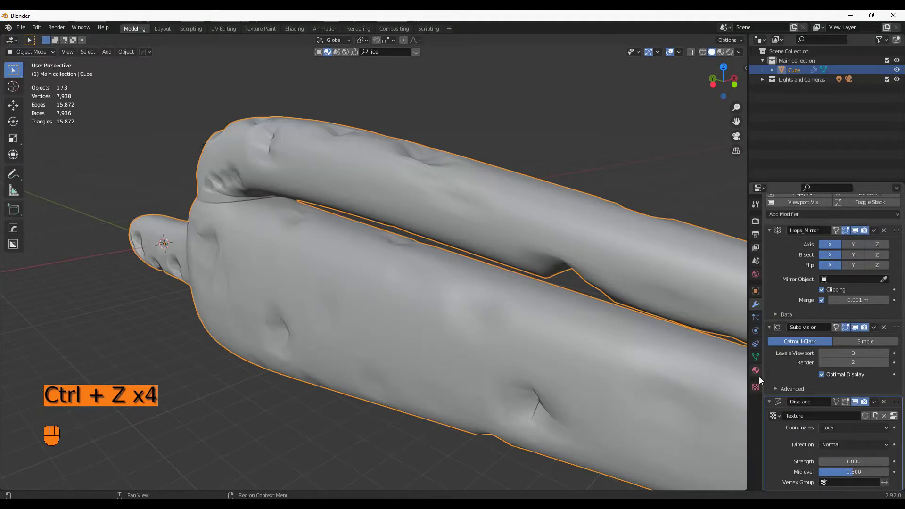
left_click(756, 386)
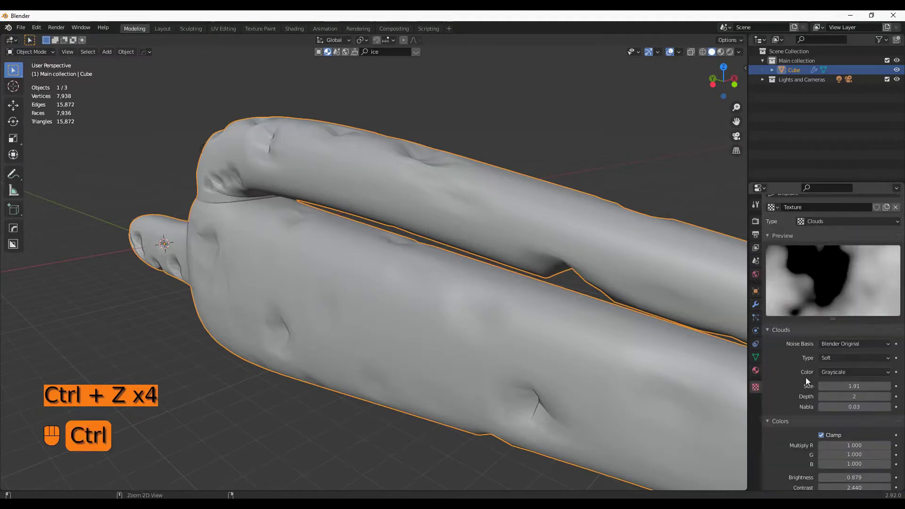
key("ctrl+z")
key("ctrl+z")
key("ctrl+shift+z")
key("ctrl+shift+z")
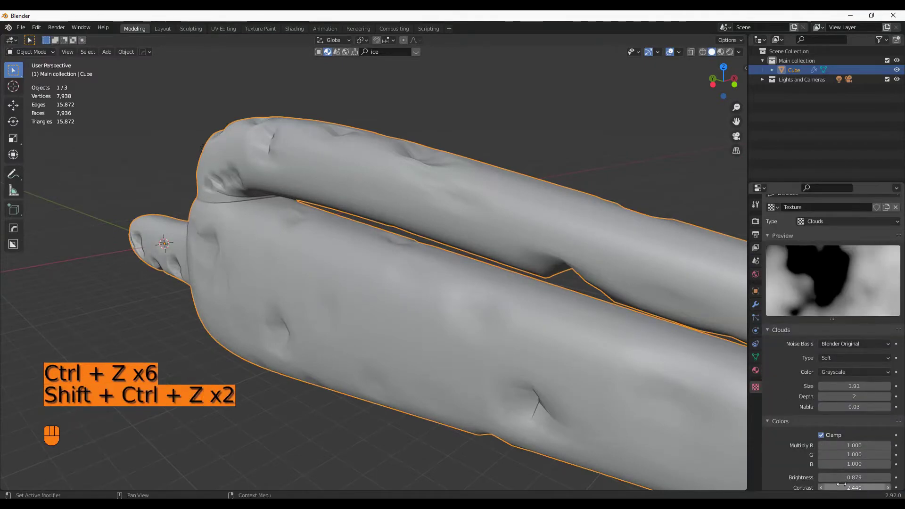
left_click_drag(854, 478, 865, 477, "shift")
Step: Add a second Displace modifier with strength -0.050
left_click(756, 305)
middle_click_drag(746, 313, 661, 376)
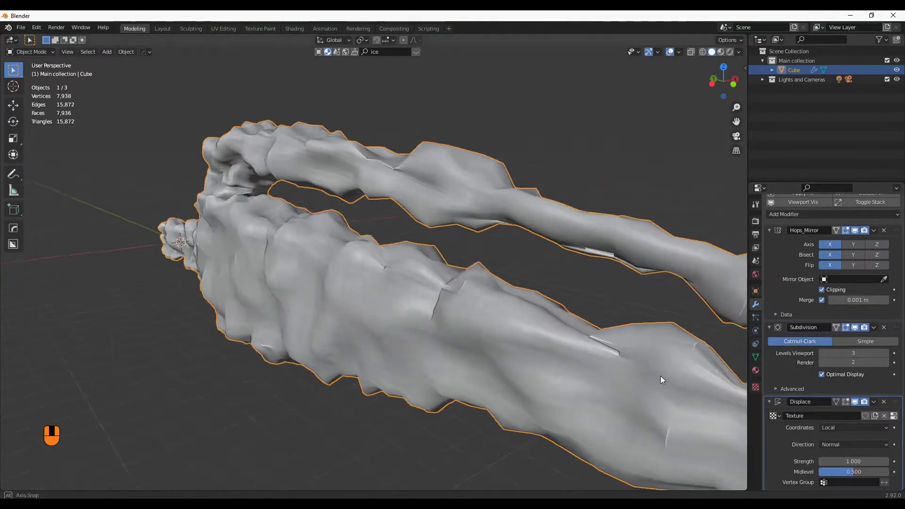
scroll(660, 375, "down", 5)
scroll(804, 418, "up", 3)
scroll(517, 377, "up", 4)
scroll(775, 433, "down", 2)
left_click_drag(881, 472, 873, 472, "shift")
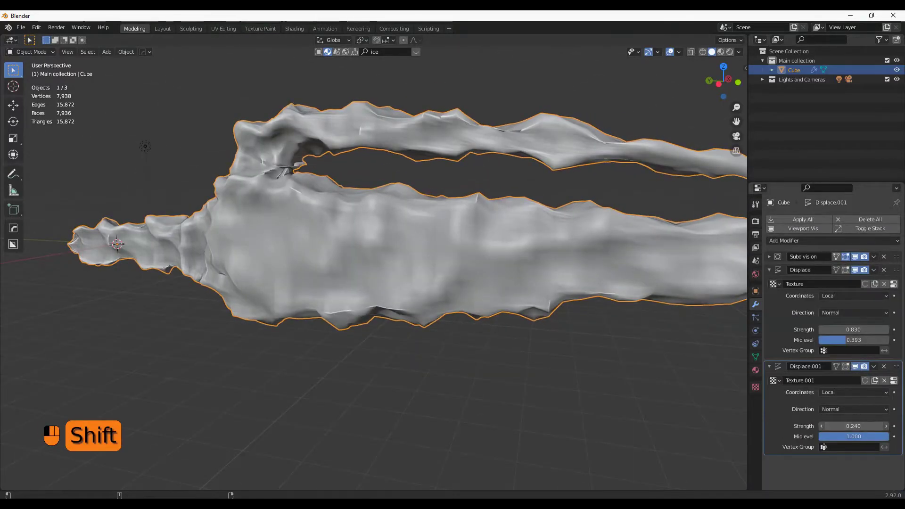
left_click_drag(854, 427, 844, 426, "shift")
middle_click_drag(542, 387, 526, 313)
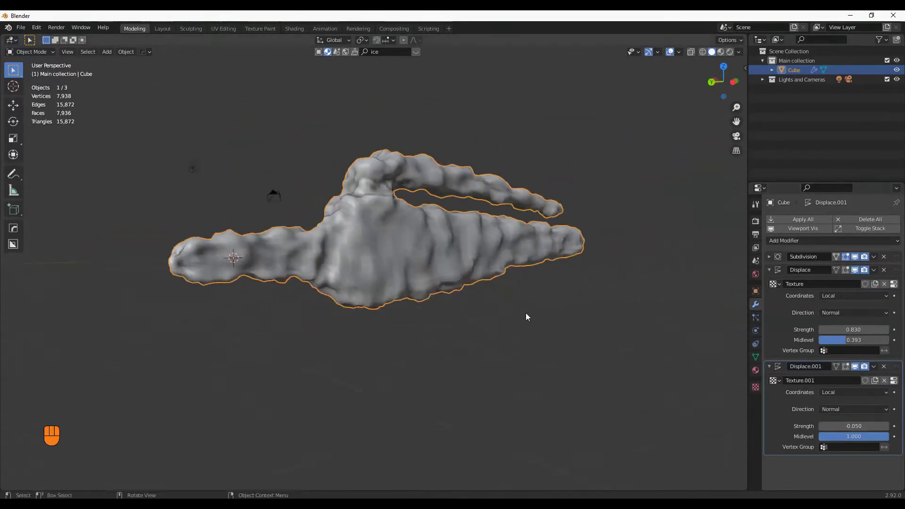
Step: Box-select and move the upper prong's tip vertices in X-ray, then undo the move
left_click(770, 257)
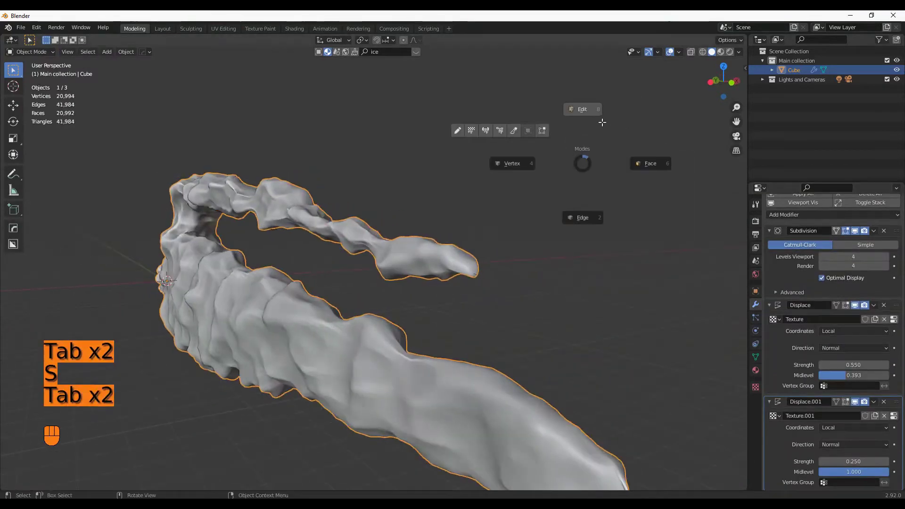
key("g")
key("Tab")
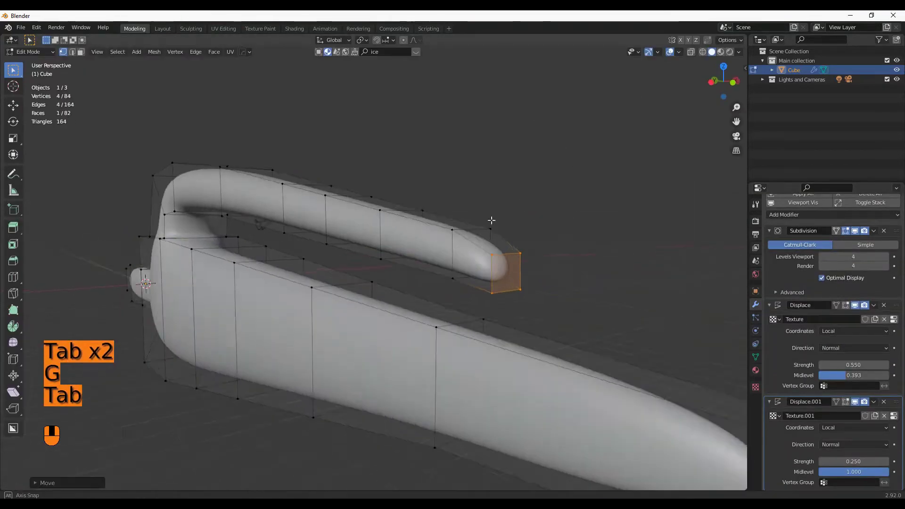
key("Tab")
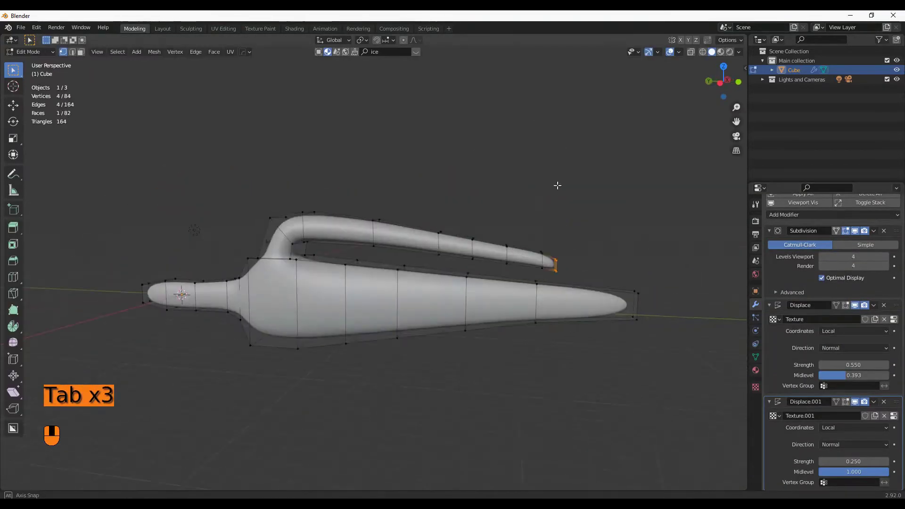
key("alt+z")
left_click_drag(434, 216, 581, 262)
key("g")
left_click(584, 219)
key("Tab")
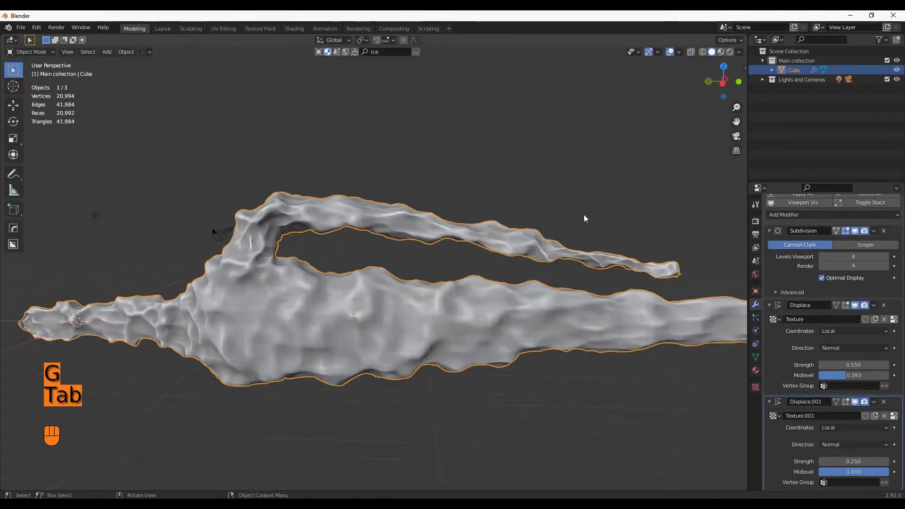
scroll(584, 219, "up", 4)
key("ctrl+z")
scroll(469, 289, "down", 4)
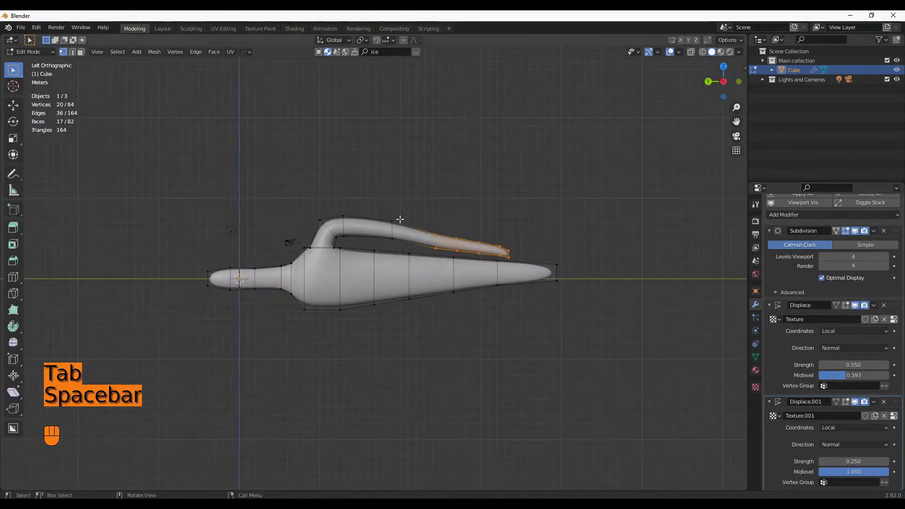
Step: Rescale the upper prong section in X-ray Edit Mode and return to Object Mode
key("alt+z")
key("s")
middle_click_drag(472, 264, 558, 260)
key("Tab")
key("Tab")
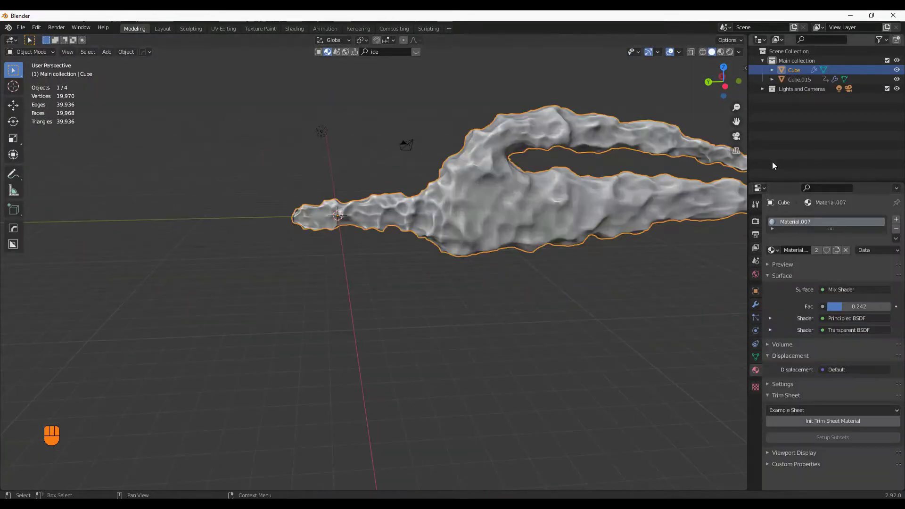
key("z")
left_click(787, 81)
Step: Delete the leftover object, frame the ice mesh and preview it in Rendered shading
scroll(579, 209, "up", 2)
key("Delete")
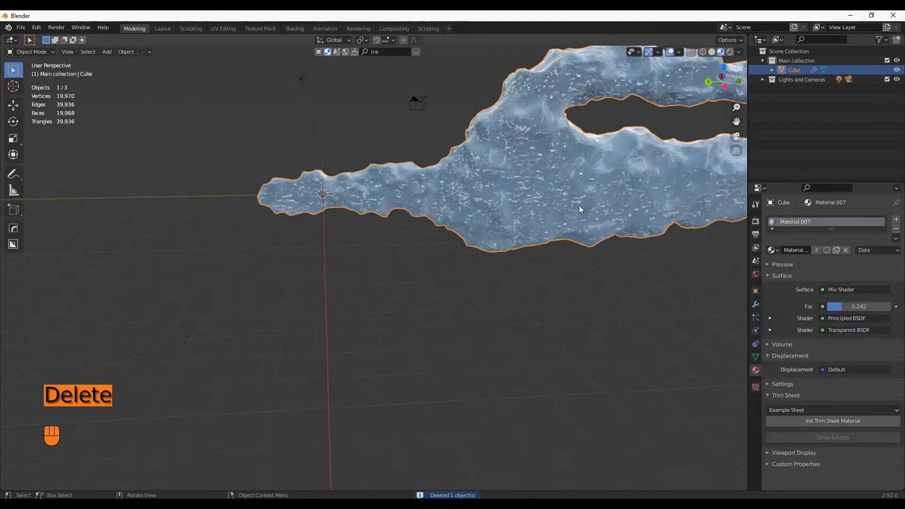
key("f")
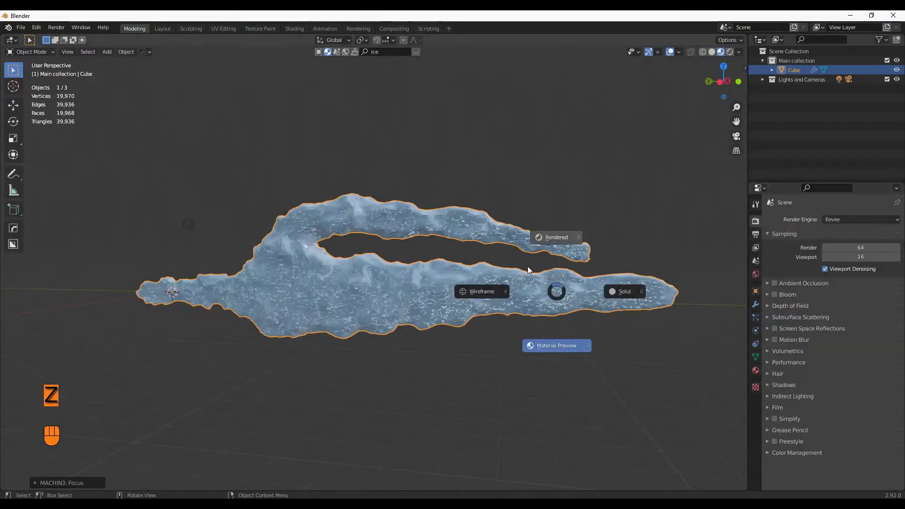
left_click(527, 270)
mouse_move(490, 280)
middle_mouse_down()
mouse_move(457, 296)
mouse_move(660, 340)
middle_mouse_up()
Step: Check the ice material's settings, then move to the Sculpting workspace
left_click(756, 370)
middle_click_drag(750, 318, 469, 269)
scroll(469, 269, "down", 4)
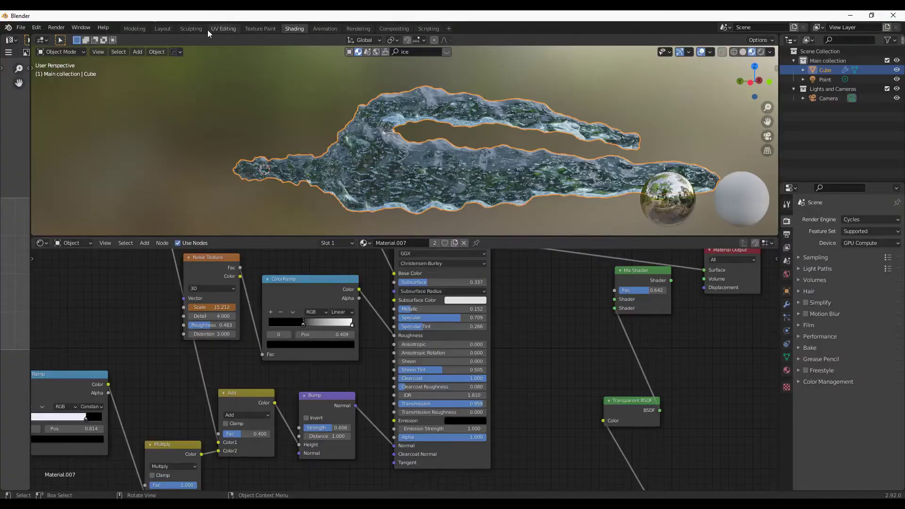
left_click(200, 26)
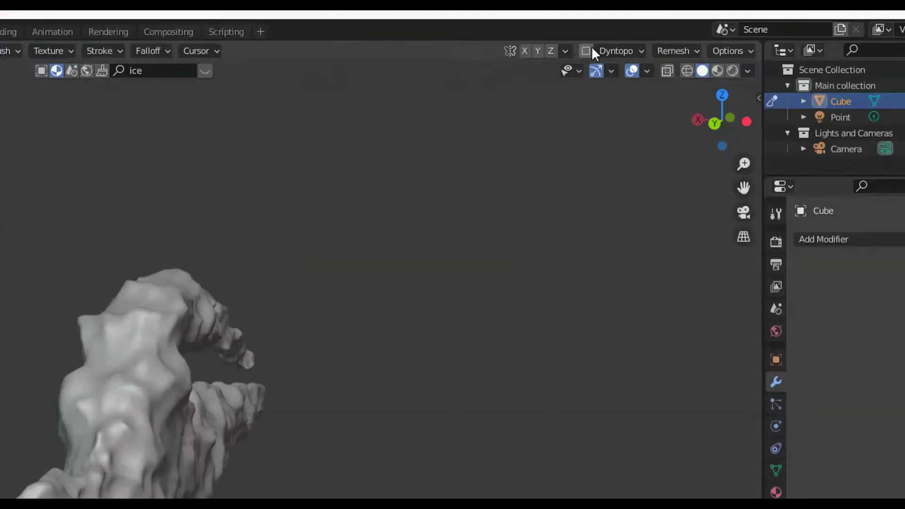
Step: Enable Dyntopo with Brush Detail detailing and set brush strength to 0.130
left_click(586, 51)
left_click(635, 53)
left_click(654, 116)
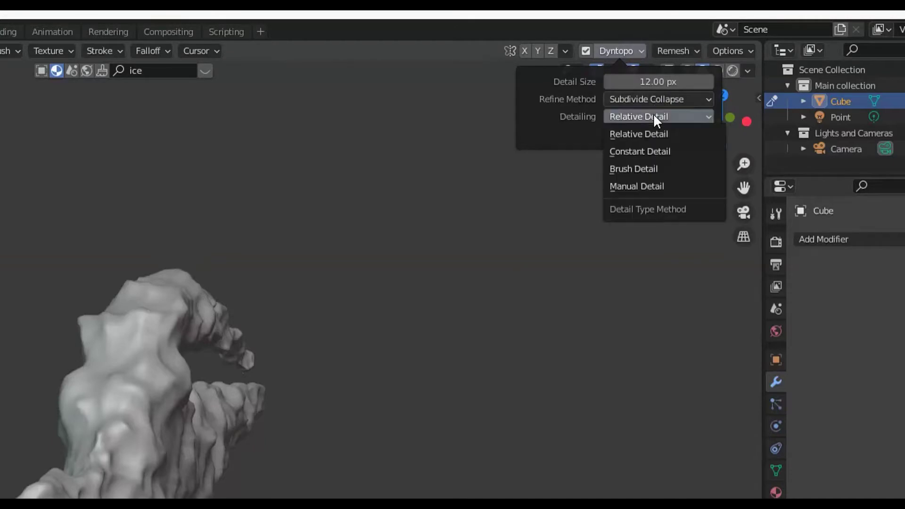
left_click(648, 153)
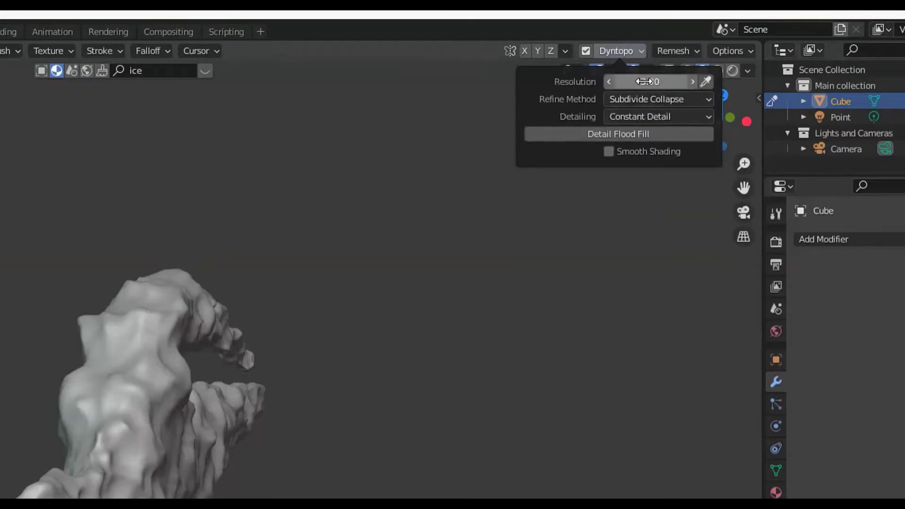
left_click(632, 116)
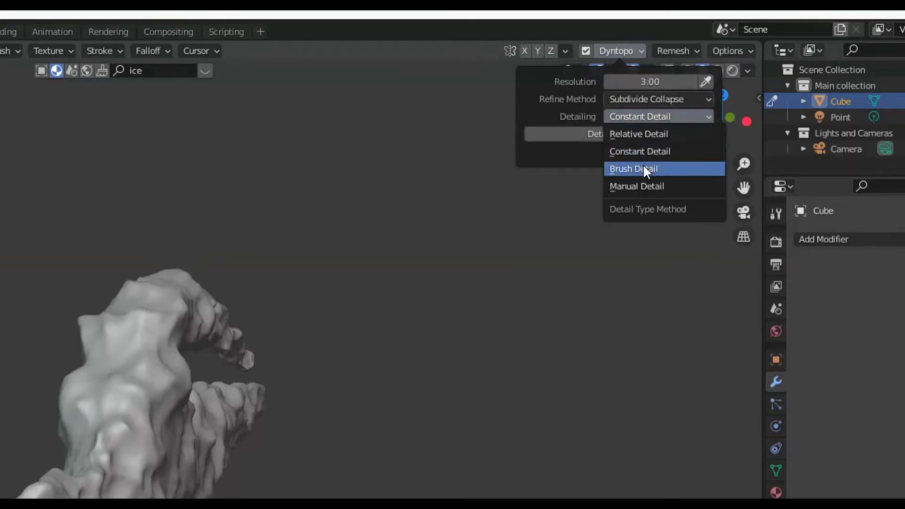
left_click(644, 168)
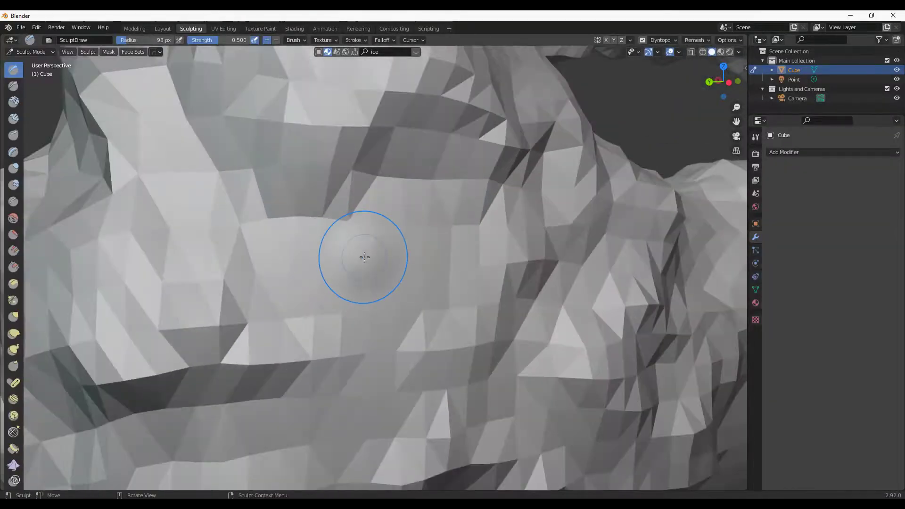
scroll(365, 257, "down", 10)
scroll(564, 283, "up", 5)
key("shift+f")
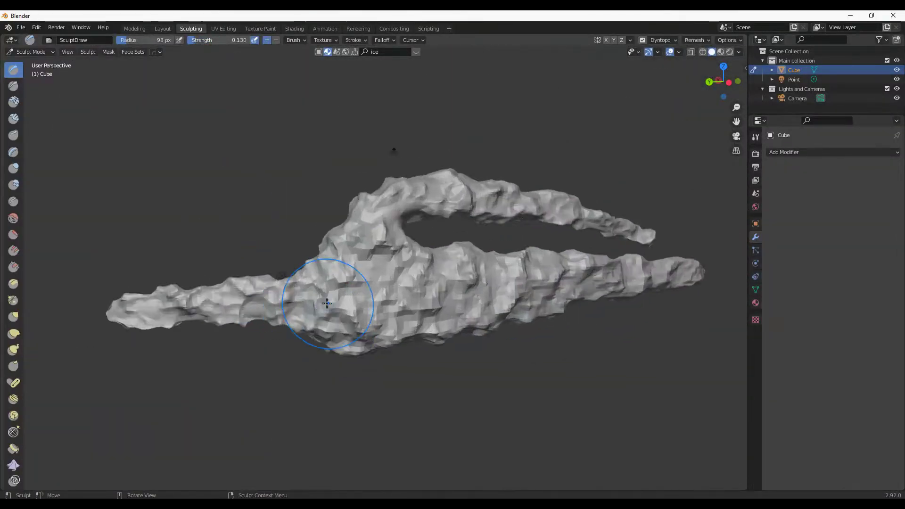
mouse_move(334, 303)
middle_mouse_down()
mouse_move(379, 263)
mouse_move(532, 261)
middle_mouse_up()
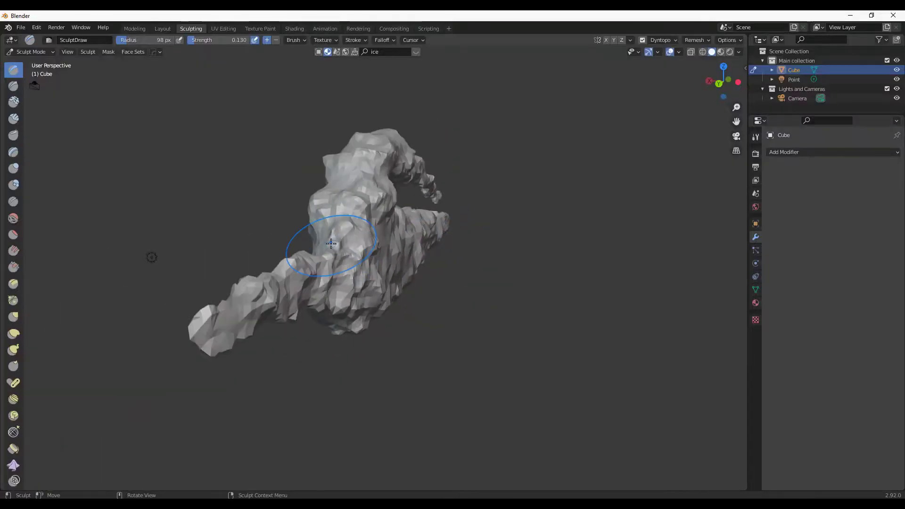
Step: Return to the Modeling workspace in Object Mode
left_click(134, 28)
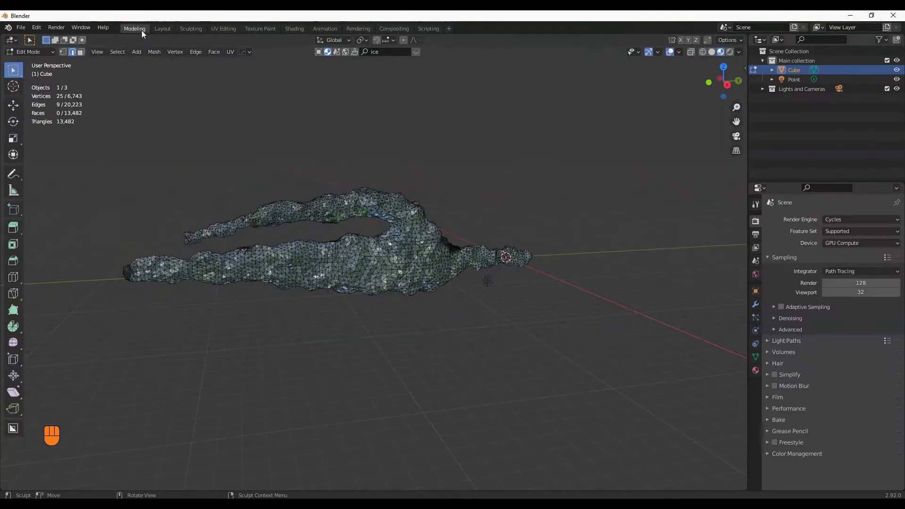
scroll(323, 219, "down", 3)
scroll(474, 262, "up", 8)
key("Tab")
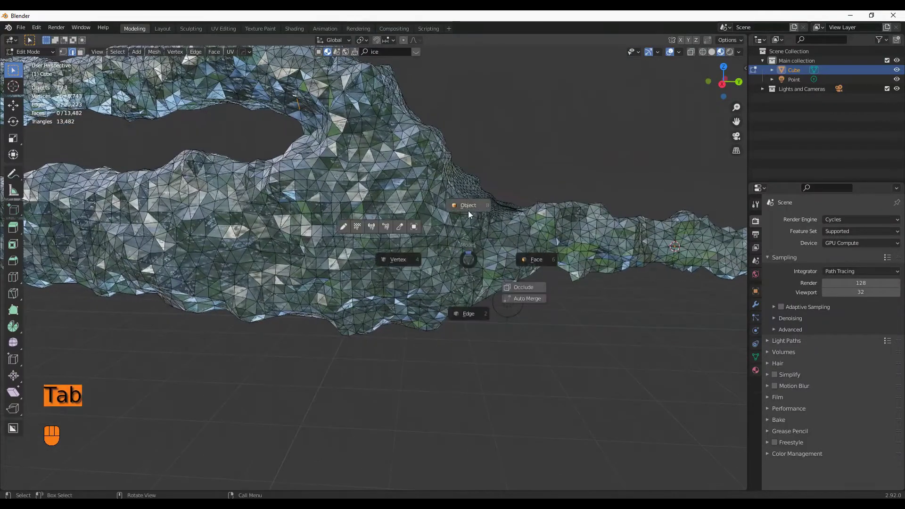
scroll(469, 234, "down", 6)
scroll(493, 245, "up", 5)
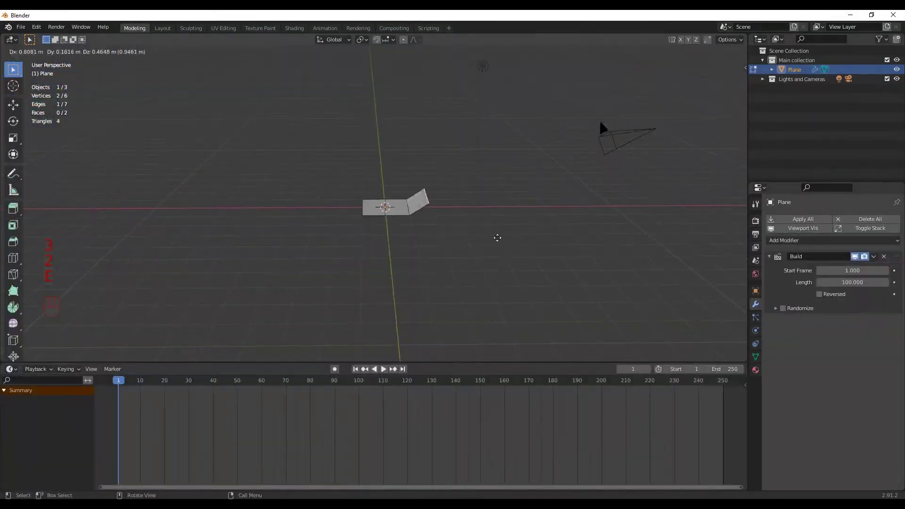
Step: Extrude more zig-zag segments onto the strip and leave Edit Mode
left_click(507, 231)
key("e")
left_click(556, 208)
key("e")
left_click(600, 125)
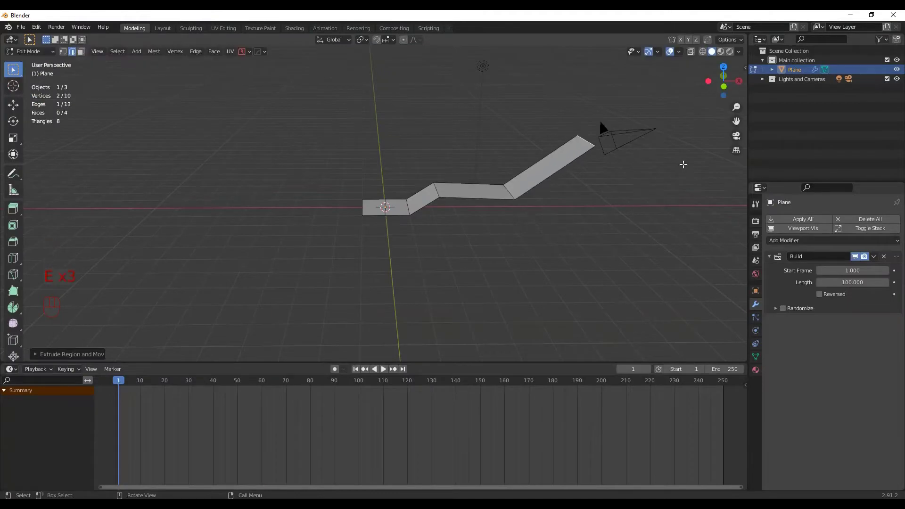
key("e")
left_click(698, 116)
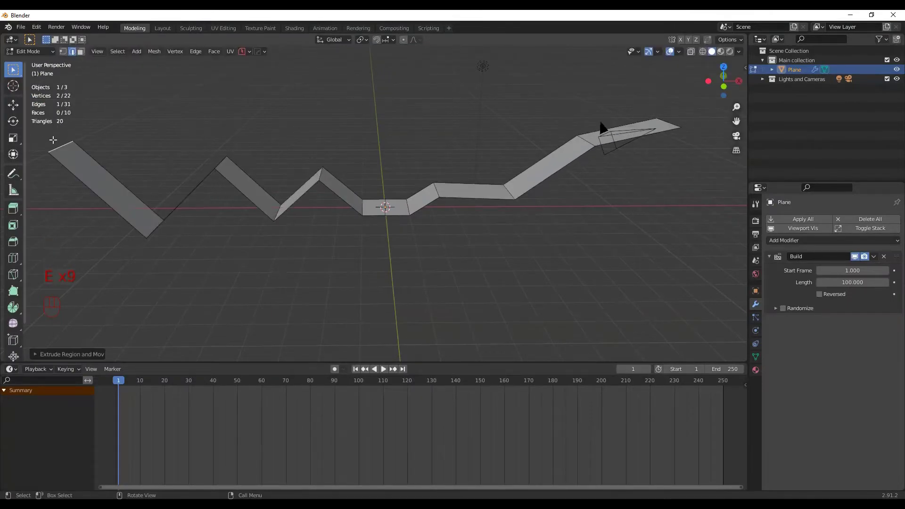
key("Tab")
Step: Play the Build animation from the first frame, stopping at frame 118
left_click(383, 369)
left_click(384, 370)
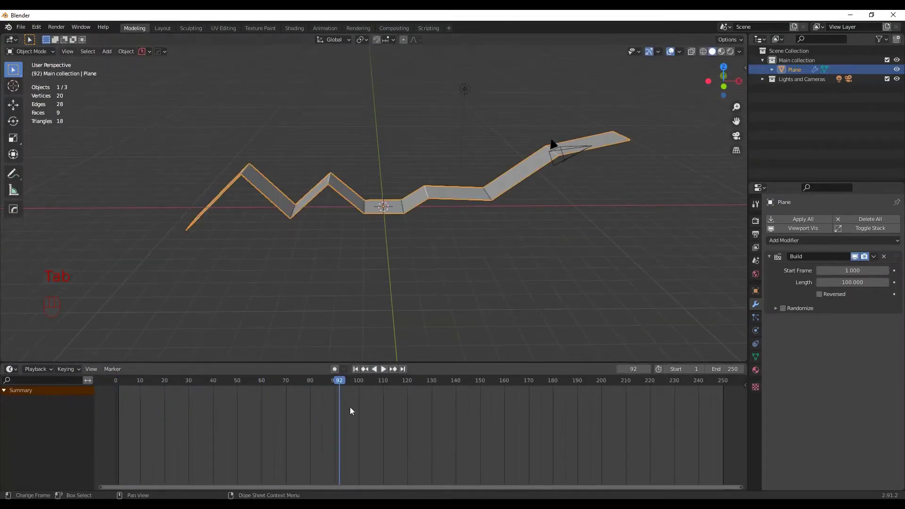
key("shift+Left")
key("space")
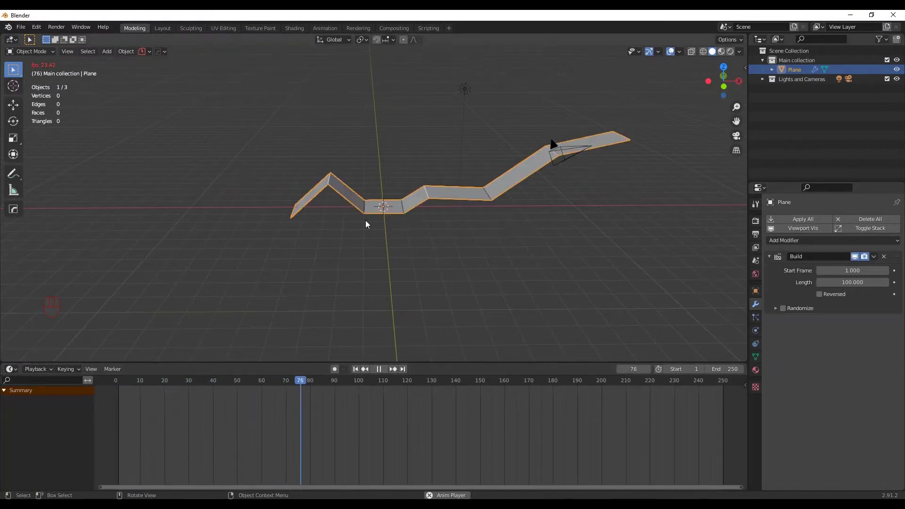
left_click(379, 369)
middle_click_drag(406, 302, 423, 247)
Step: Add a new cube to the left of the strip
key("shift+a")
mouse_move(423, 247)
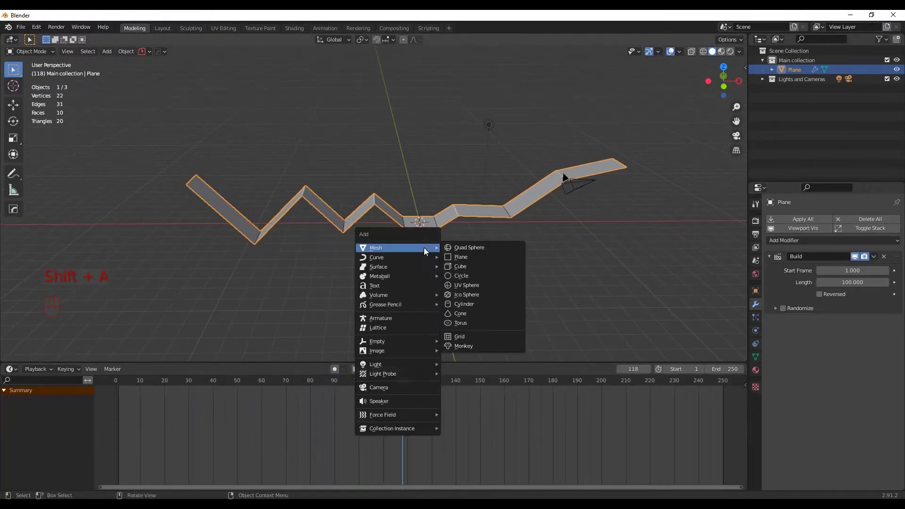
left_click(464, 267)
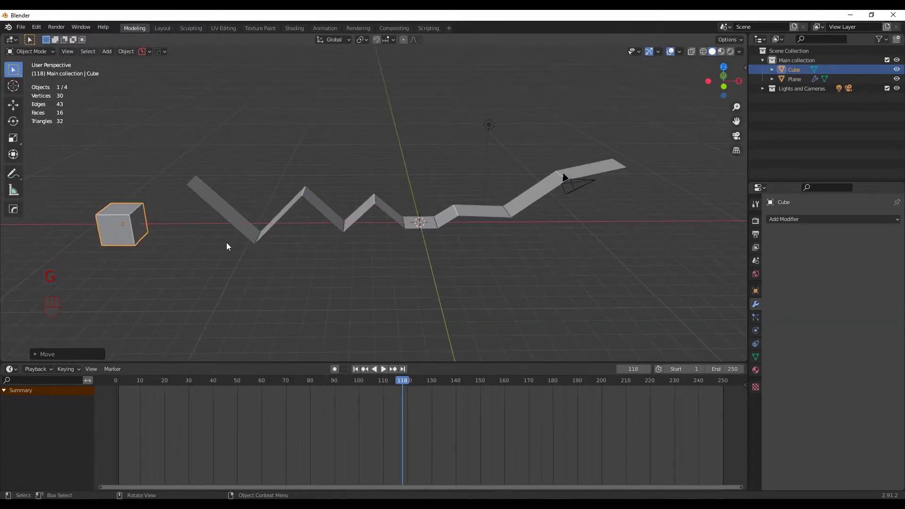
middle_click_drag(227, 247, 259, 216)
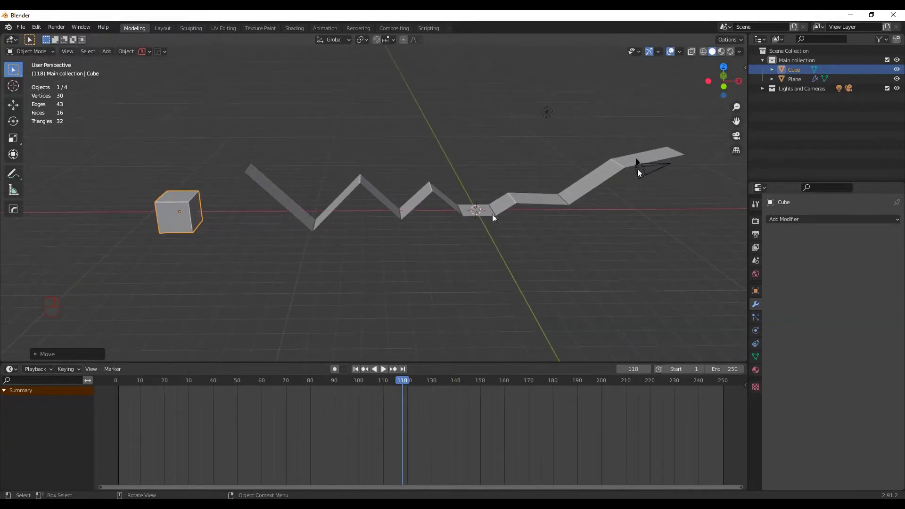
middle_click_drag(324, 226, 392, 219, "shift")
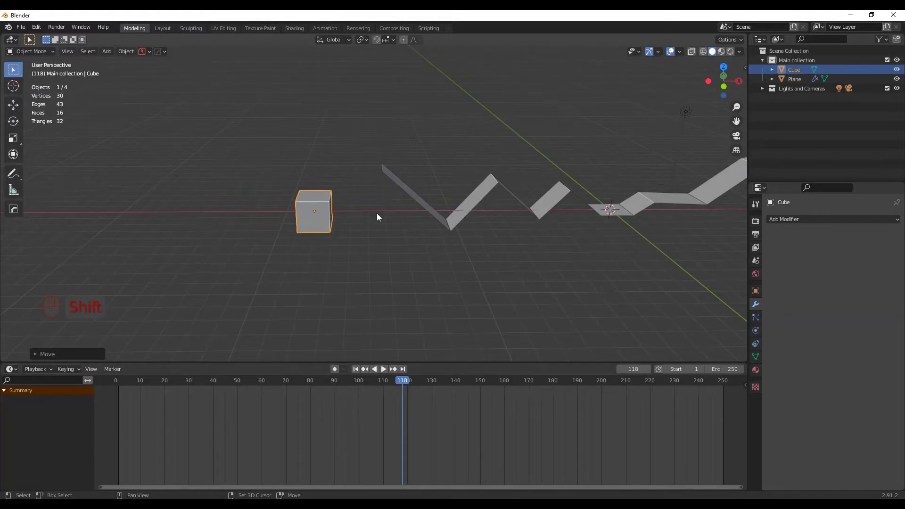
Step: Snap the 3D cursor to the cube's centre
key("shift+s")
key("shift+s")
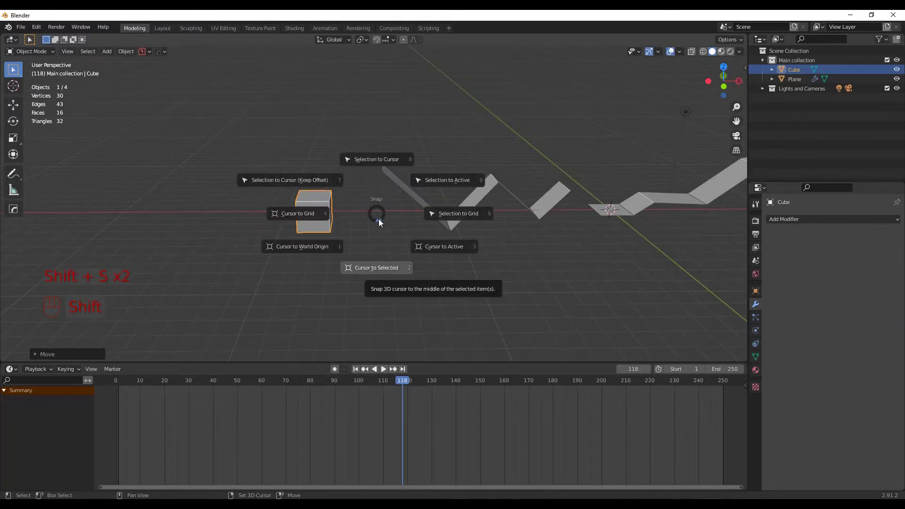
left_click(377, 231)
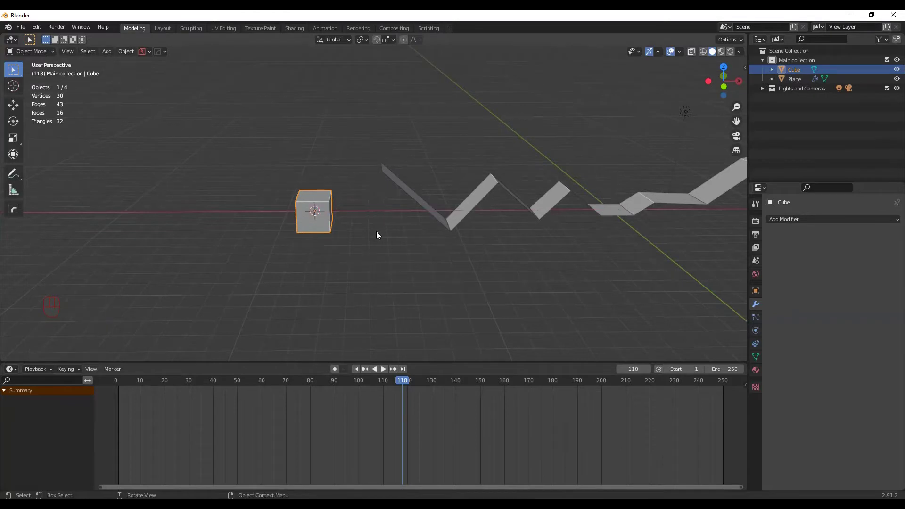
middle_click_drag(376, 231, 287, 232)
key("shift+s")
left_click(297, 289)
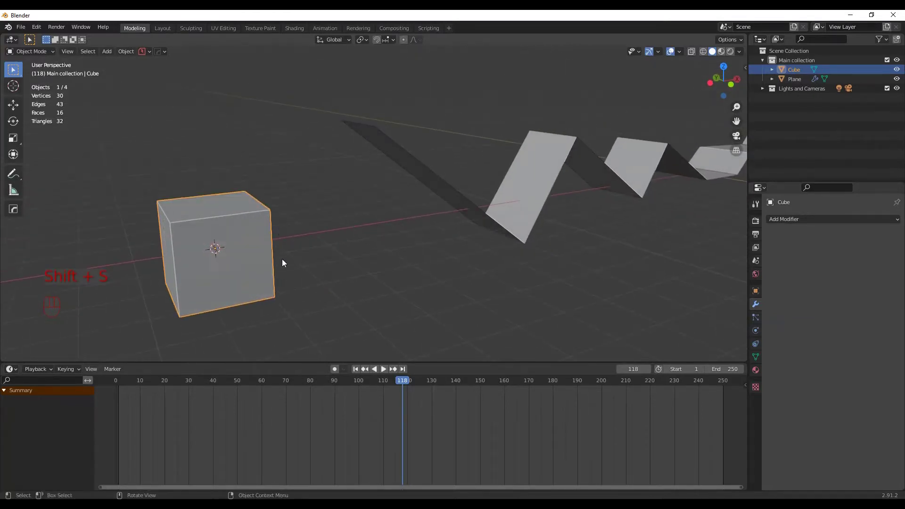
right_click(282, 259)
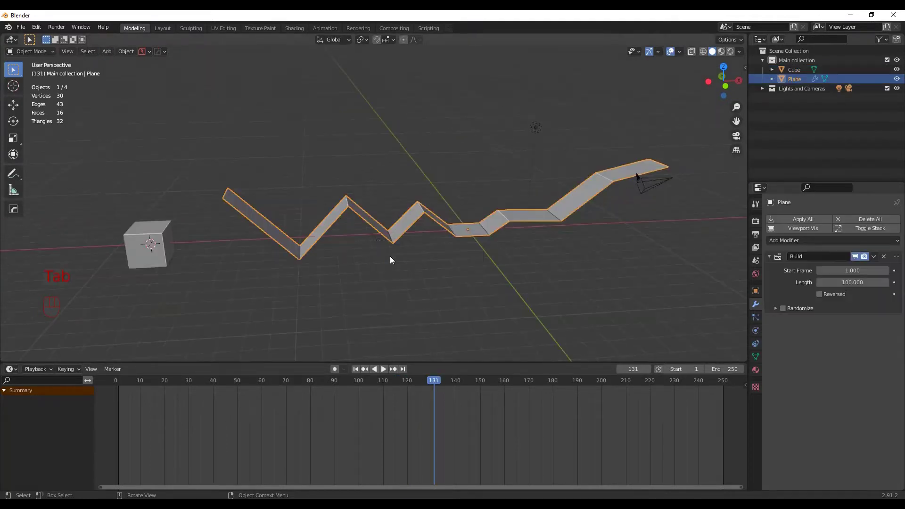
key("Tab")
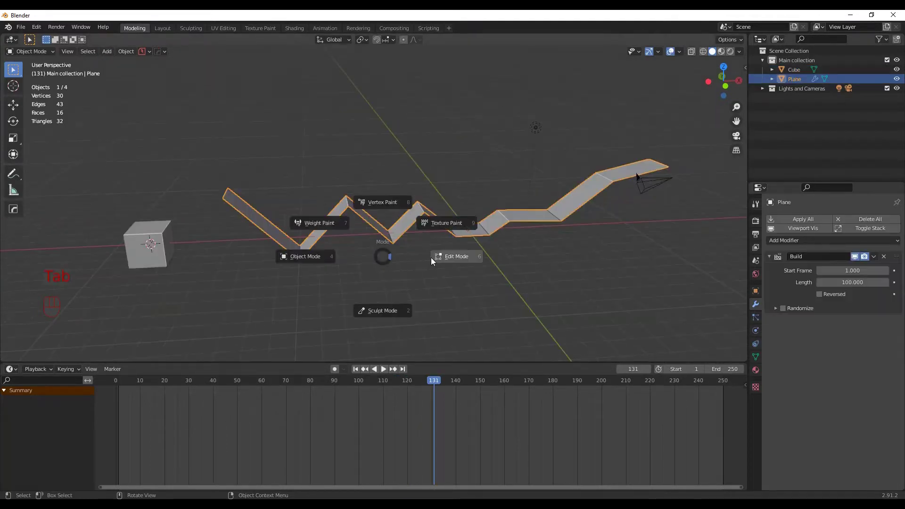
Step: Sort the strip's faces by distance from the 3D cursor
key("a")
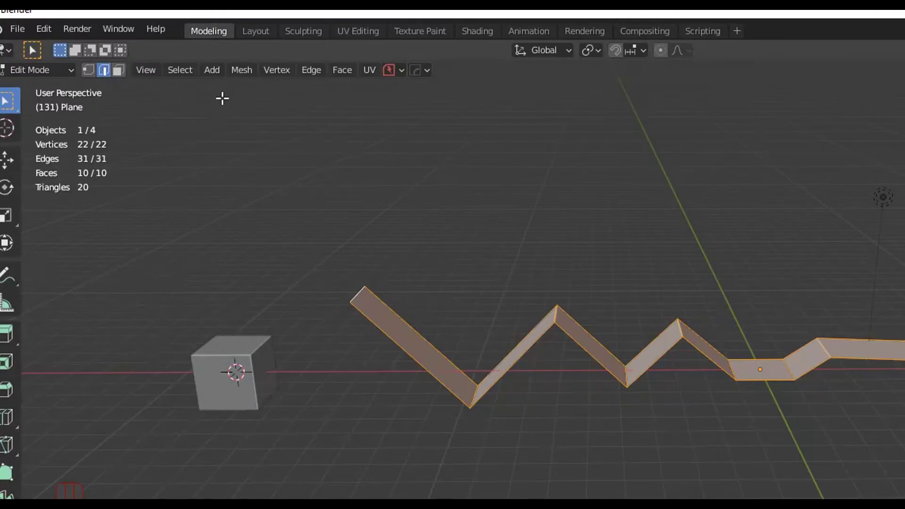
left_click(241, 70)
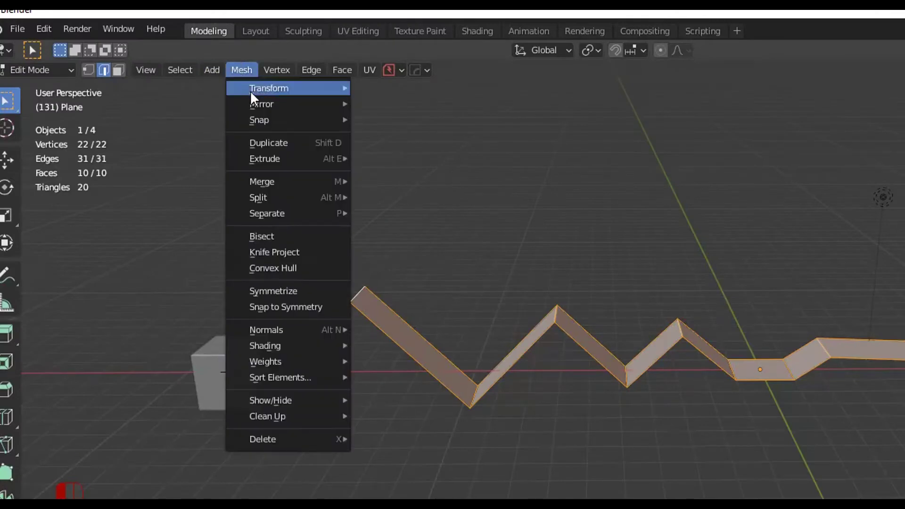
mouse_move(289, 383)
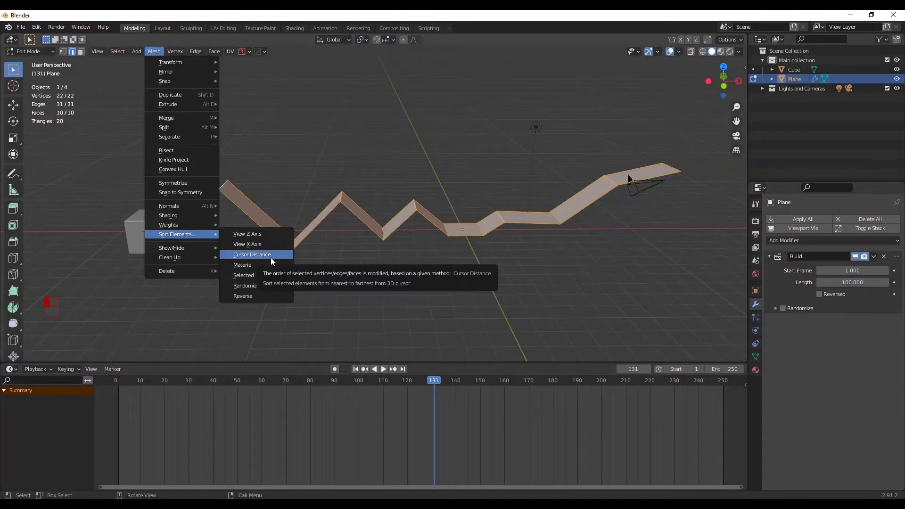
left_click(271, 257)
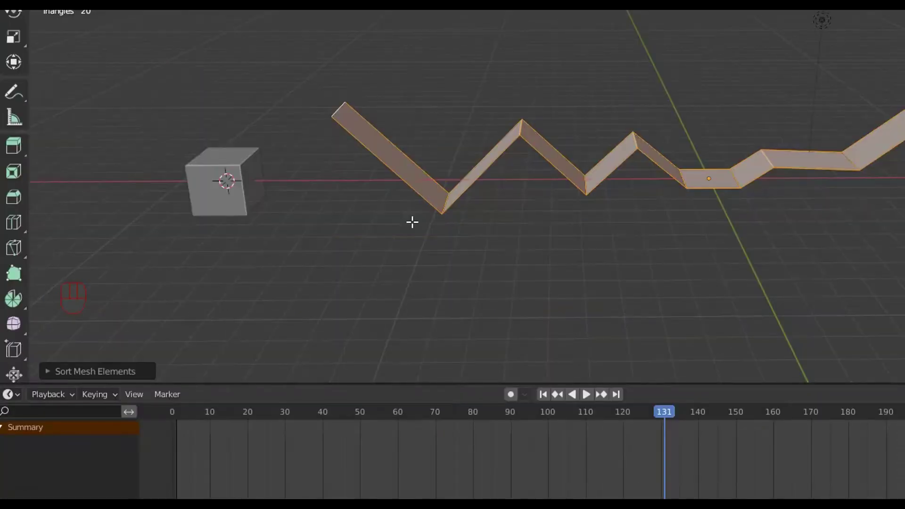
left_click(93, 371)
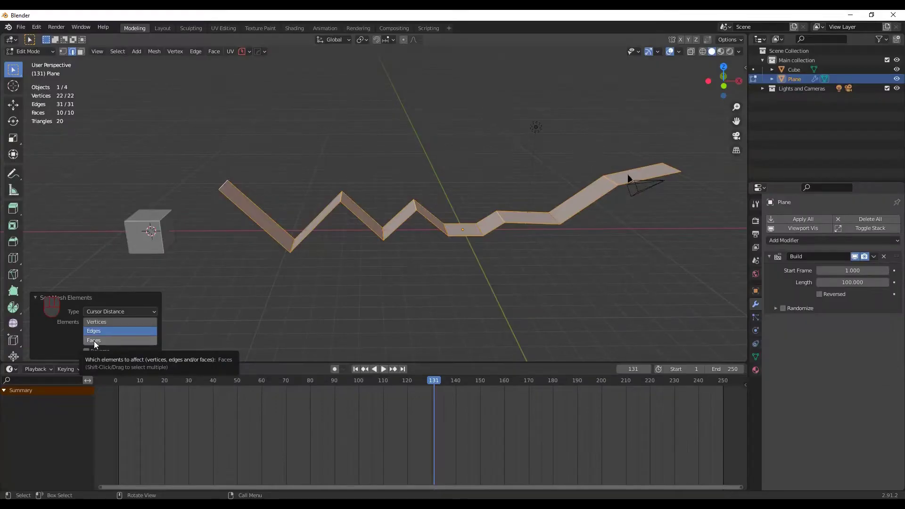
left_click(137, 348)
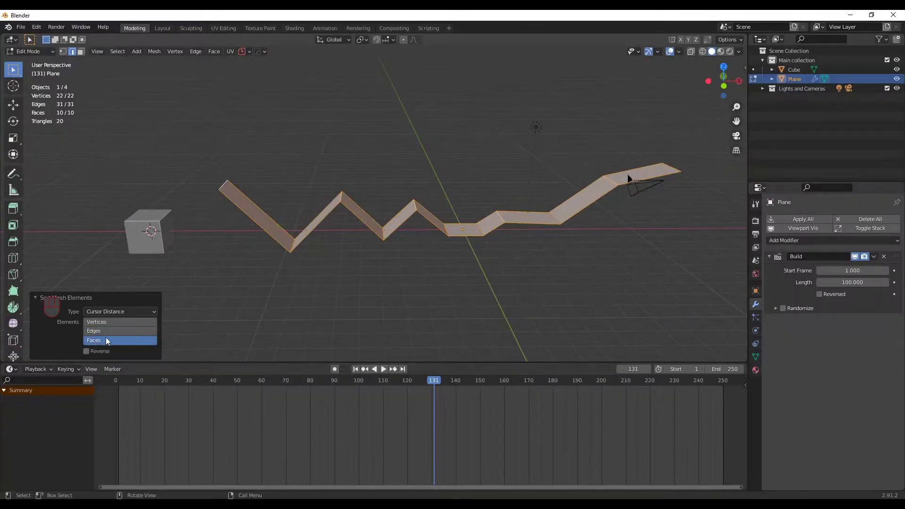
Step: Return the strip to Object Mode and play the Build animation from frame one while orbiting
left_click(292, 288)
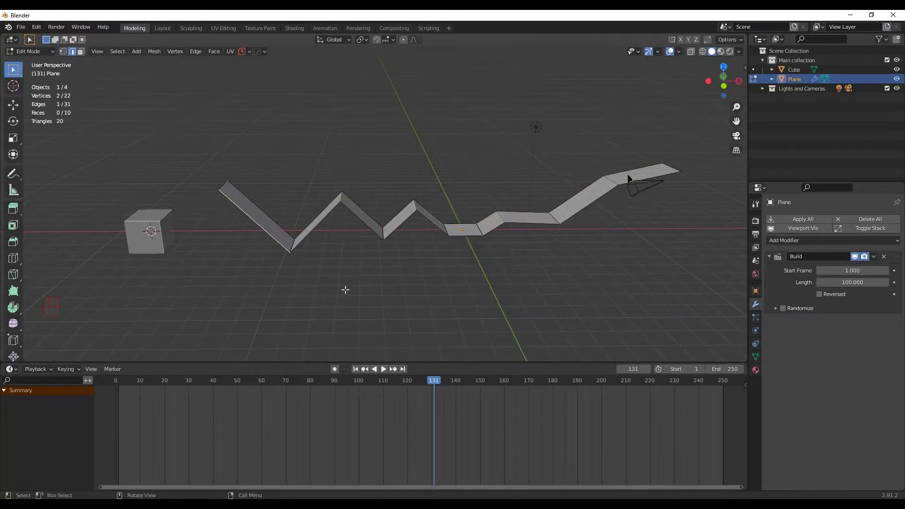
left_click(256, 292)
left_click(205, 381)
key("space")
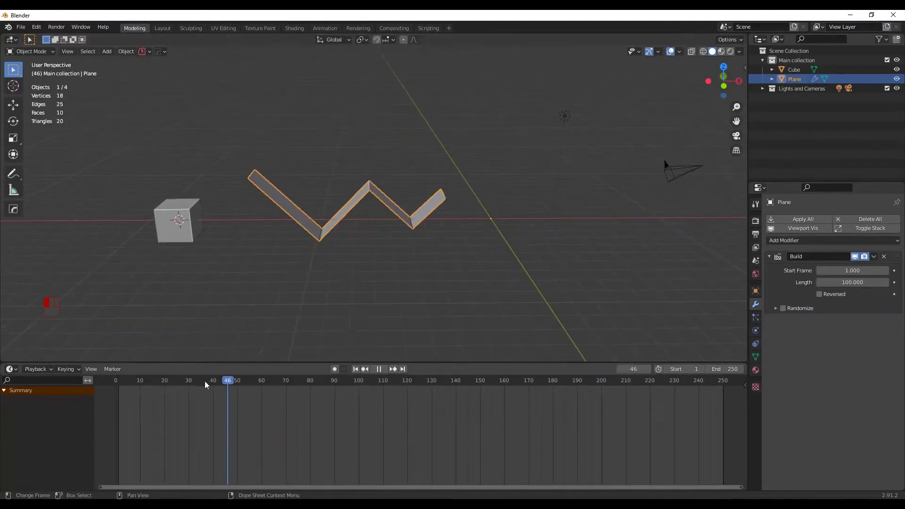
left_click(383, 369)
middle_click_drag(488, 329, 362, 333)
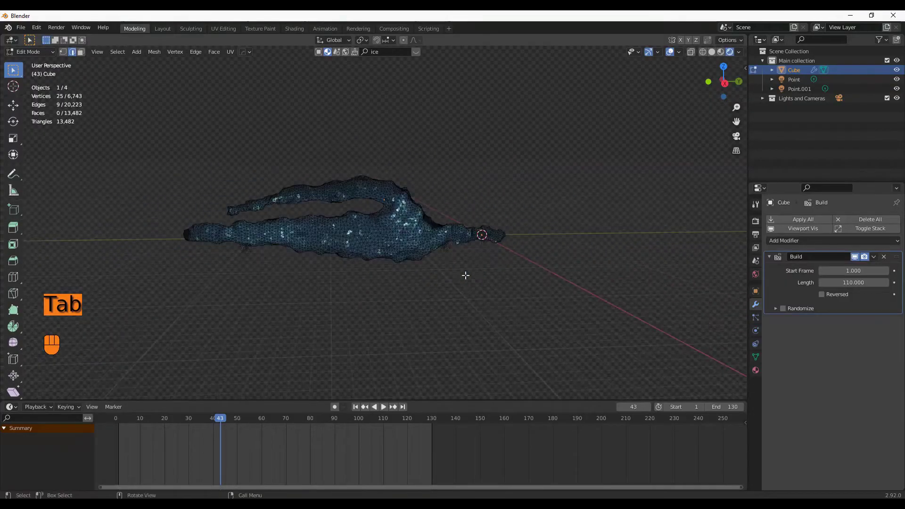
Step: Select all of the ice mesh in Edit Mode and sort its elements by Cursor Distance
key("Tab")
scroll(464, 259, "up", 3)
key("Tab")
key("a")
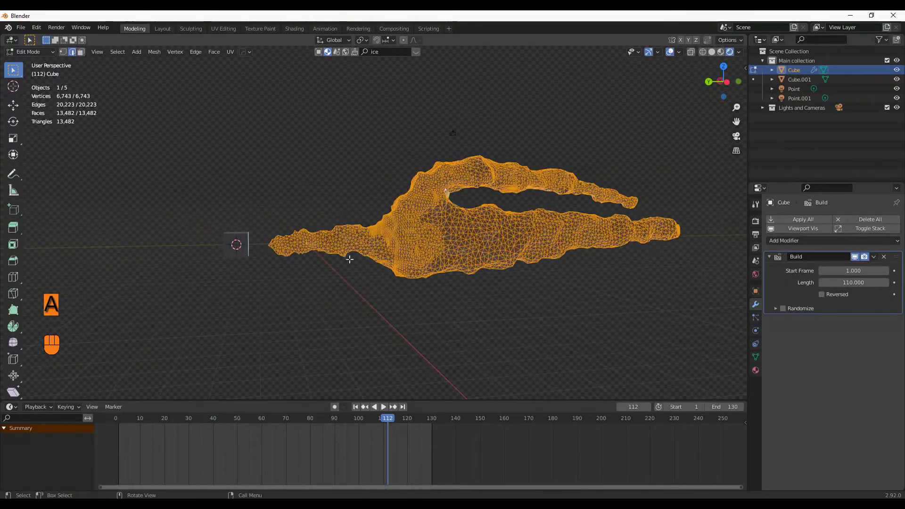
key("g")
key("Escape")
left_click(154, 52)
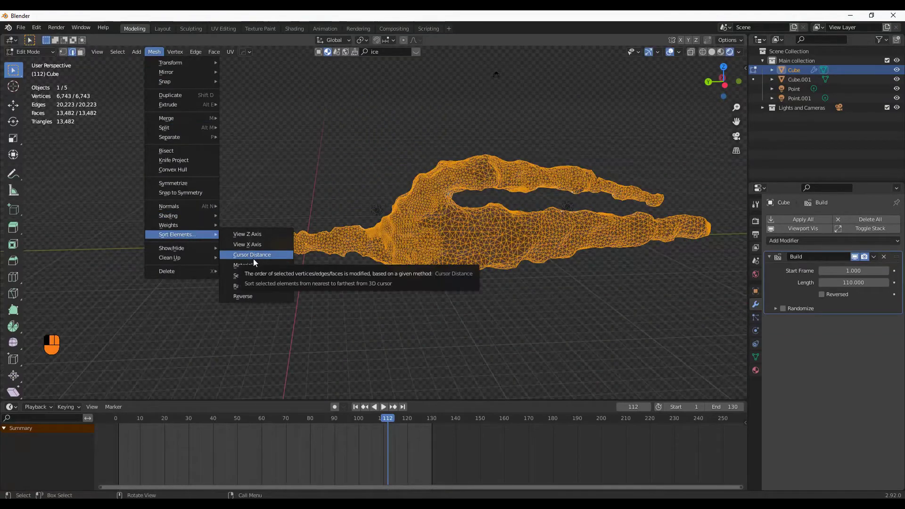
left_click(253, 256)
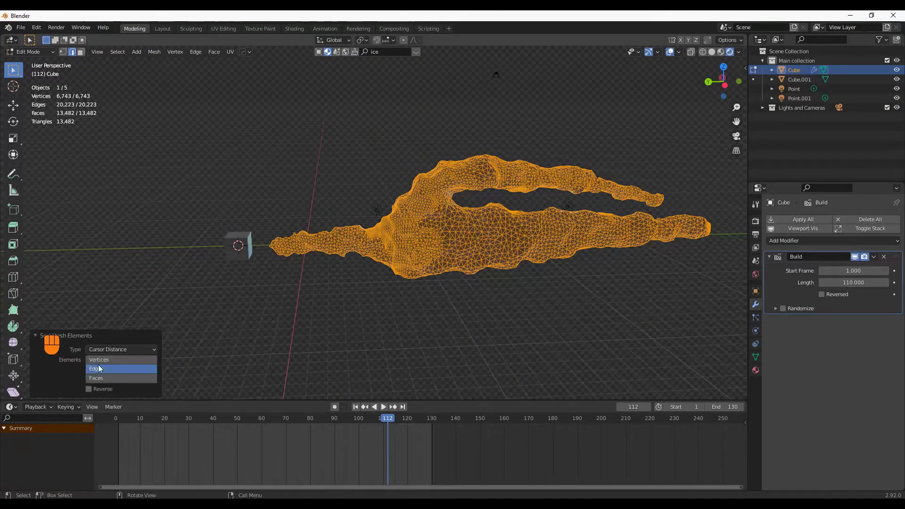
Step: Back in Object Mode, switch to Material Preview and play the build animation
key("Tab")
key("z")
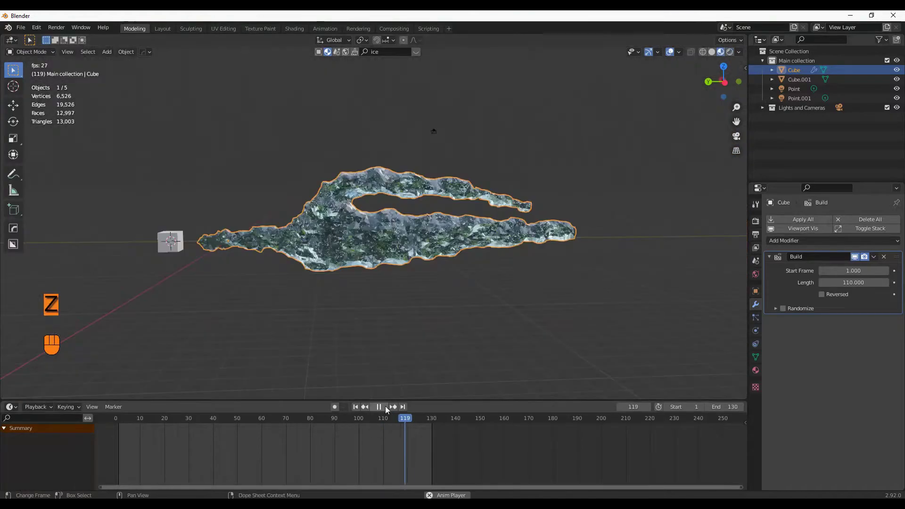
left_click(383, 406)
Step: Add a Solidify modifier to the crystal with rim fill on and 1.53 m thickness
left_click(784, 240)
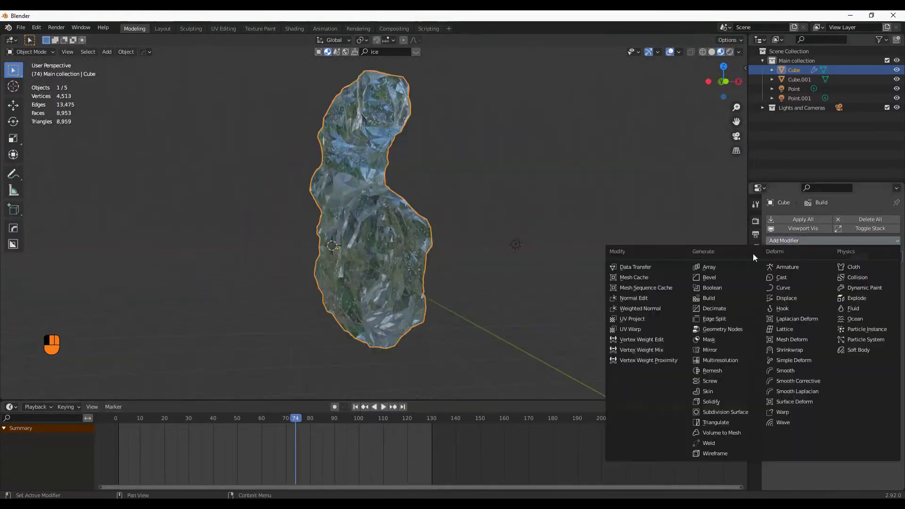
left_click(711, 402)
left_click(884, 269)
left_click(830, 240)
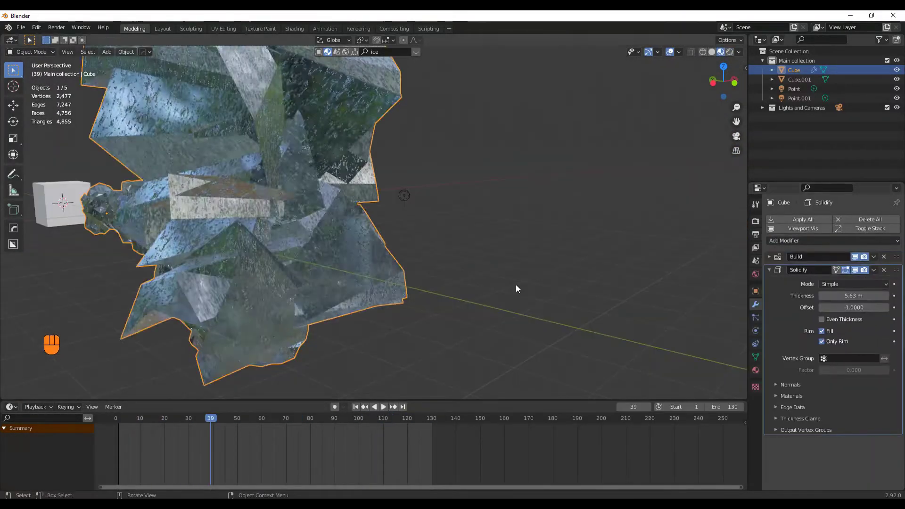
middle_click_drag(518, 289, 613, 302)
left_click(823, 331)
left_click(822, 331)
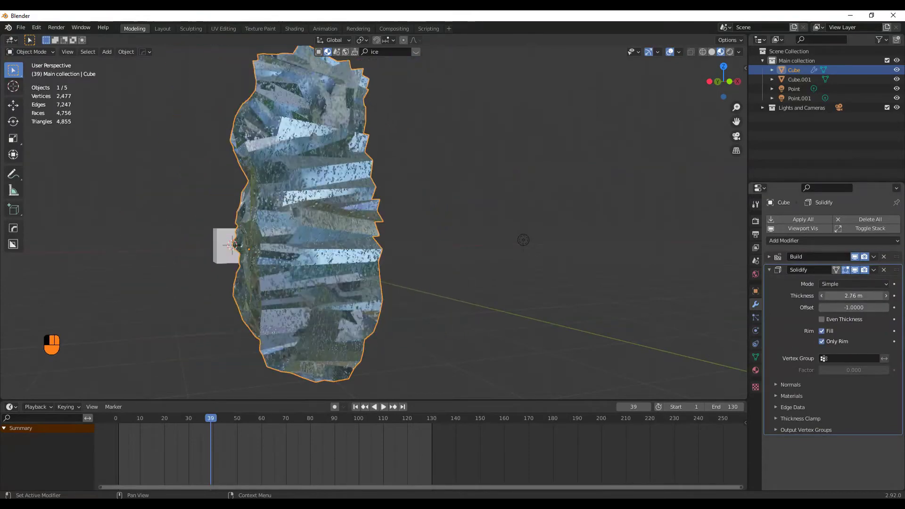
left_click_drag(854, 296, 830, 296)
middle_click_drag(614, 283, 735, 302)
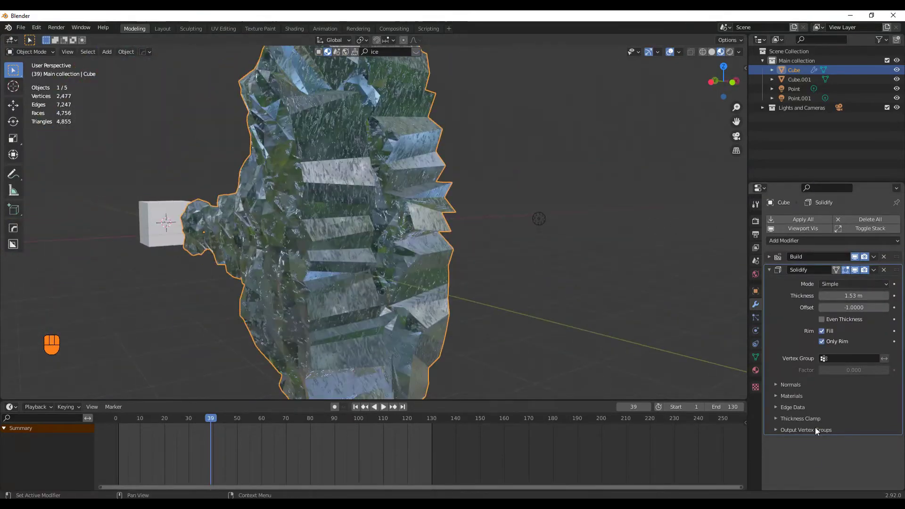
Step: Add level-2 Subdivision, try the Simple type, and preview the build at frame 25
key("ctrl+2")
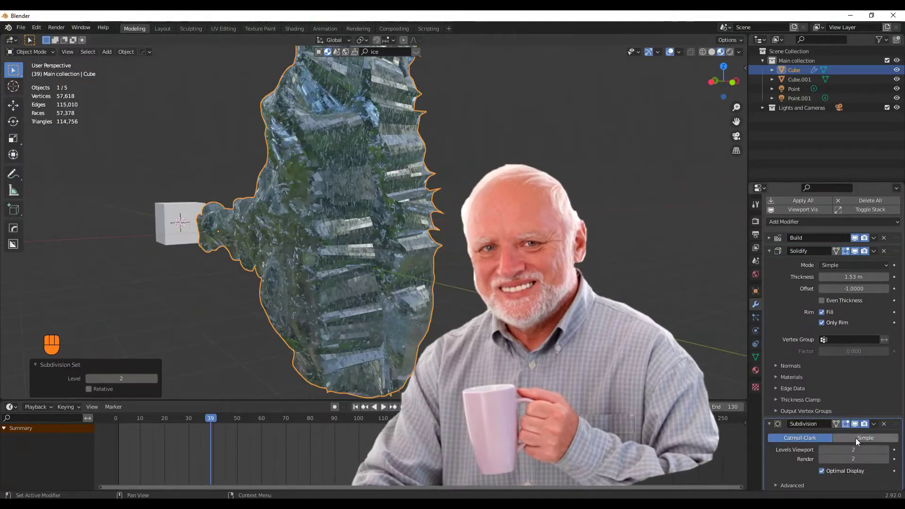
left_click(856, 438)
middle_click_drag(519, 283, 511, 315)
key("shift+space")
key("shift+space")
left_click_drag(184, 418, 177, 417)
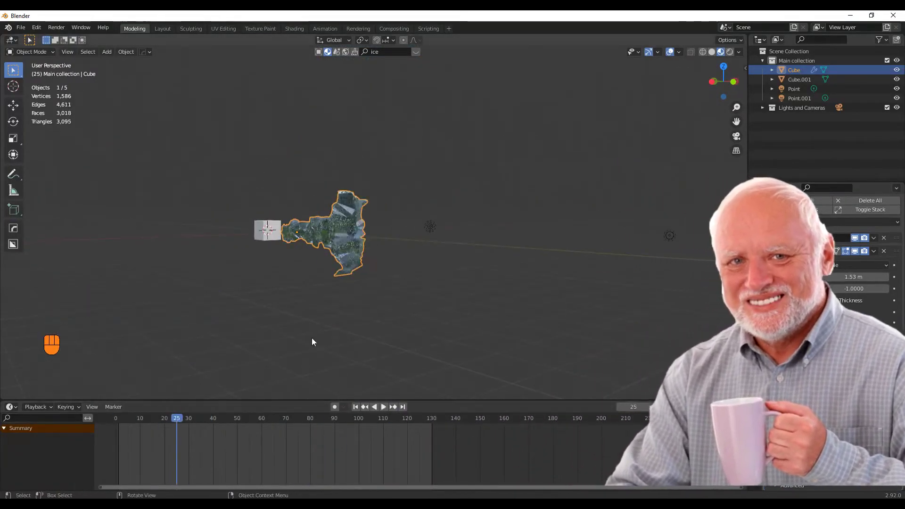
scroll(312, 337, "up", 5)
middle_click_drag(312, 338, 836, 304)
Step: Set the Solidify offset to -0.1391, replay the animation, then delete the old objects
left_click_drag(841, 289, 849, 289)
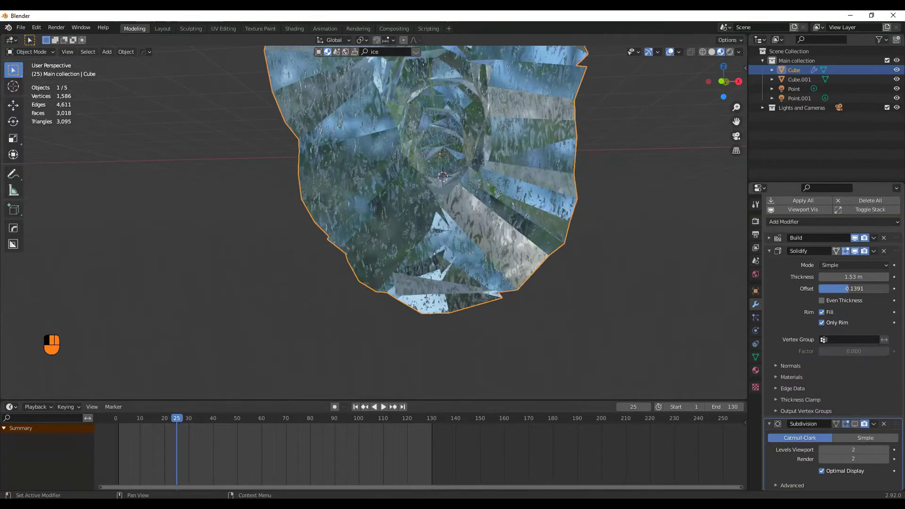
scroll(527, 280, "down", 5)
key("shift+space")
mouse_move(526, 279)
middle_mouse_down()
mouse_move(477, 306)
mouse_move(607, 275)
mouse_move(520, 287)
middle_mouse_up()
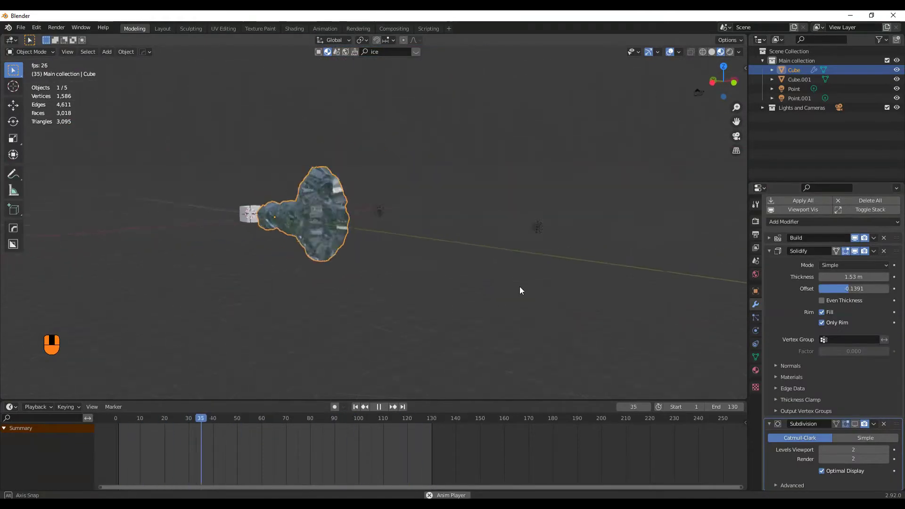
key("x")
key("shift+a")
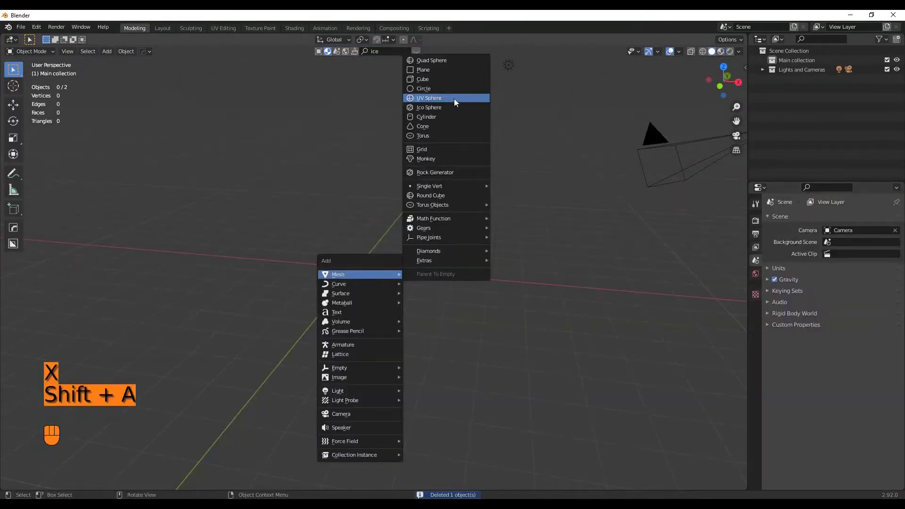
Step: Add a scaled-up floor plane and stand a wall plane upright at its edge
left_click(423, 69)
key("s")
key("s")
key("s")
key("s")
key("s")
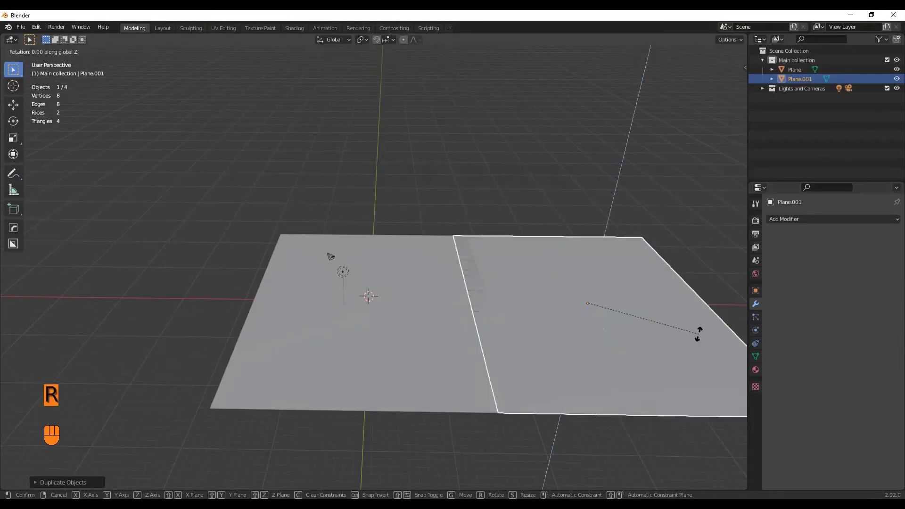
left_click(699, 334)
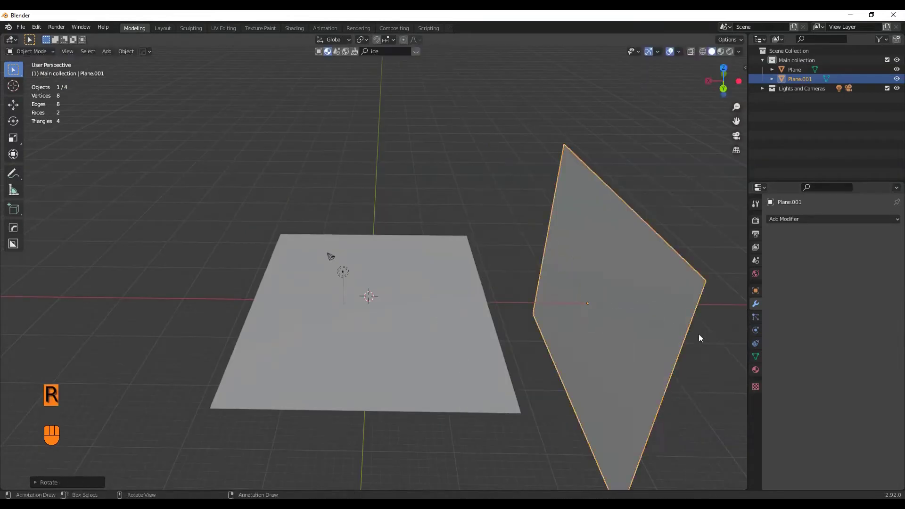
key("g")
key("x")
key("g")
key("g")
left_click(592, 301)
Step: Replace the duplicated wall with a mirrored copy for the opposite side
key("shift+d")
key("x")
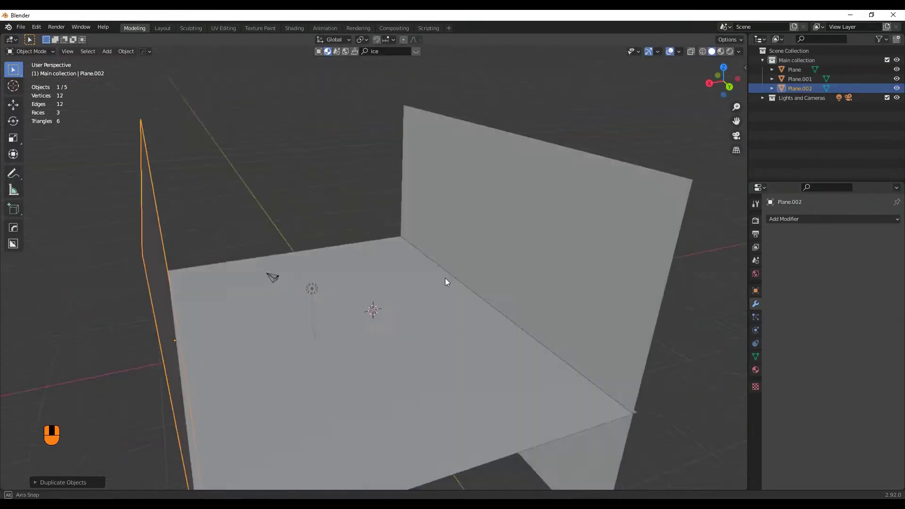
key("x")
left_click(178, 316)
key("alt+x")
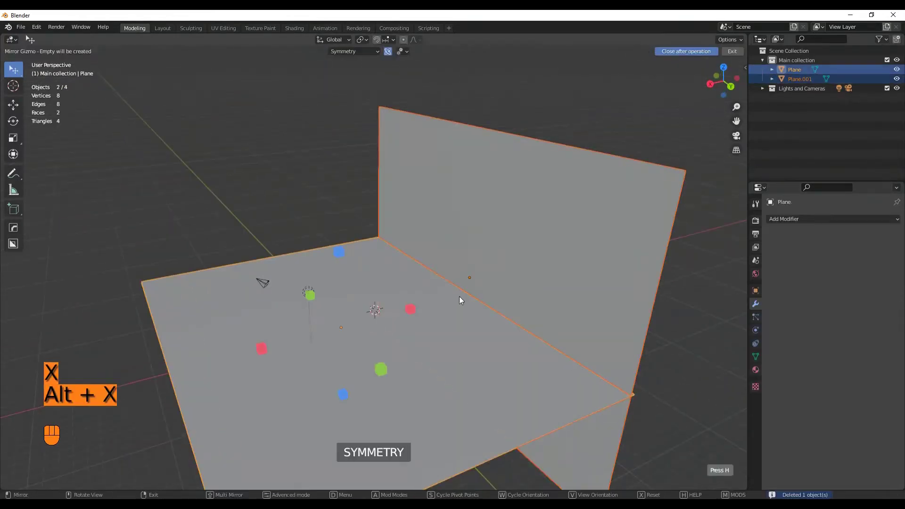
key("d")
left_click(371, 263)
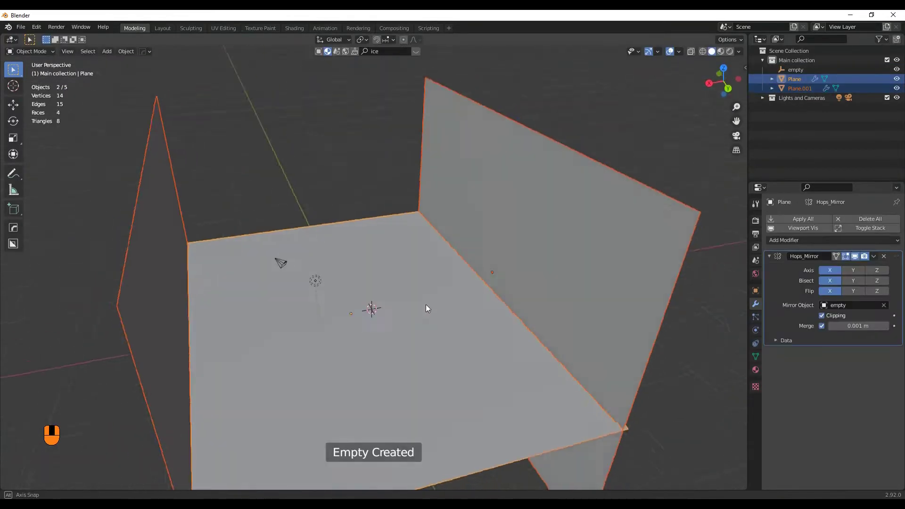
key("ctrl+z")
key("alt+x")
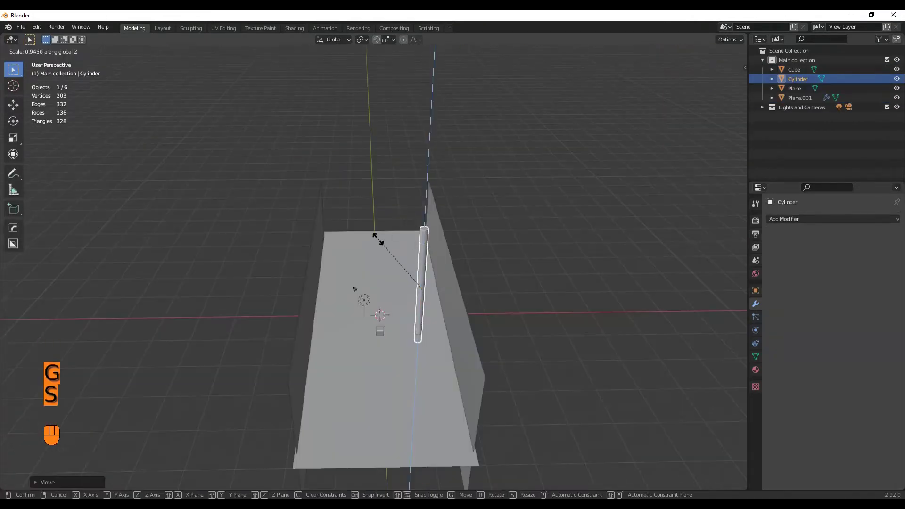
Step: Reposition the mirrored wall and stretch the floor plane along X
middle_click_drag(387, 282, 542, 367)
left_click(427, 368)
key("g")
left_click(420, 370)
left_click(459, 375)
key("s")
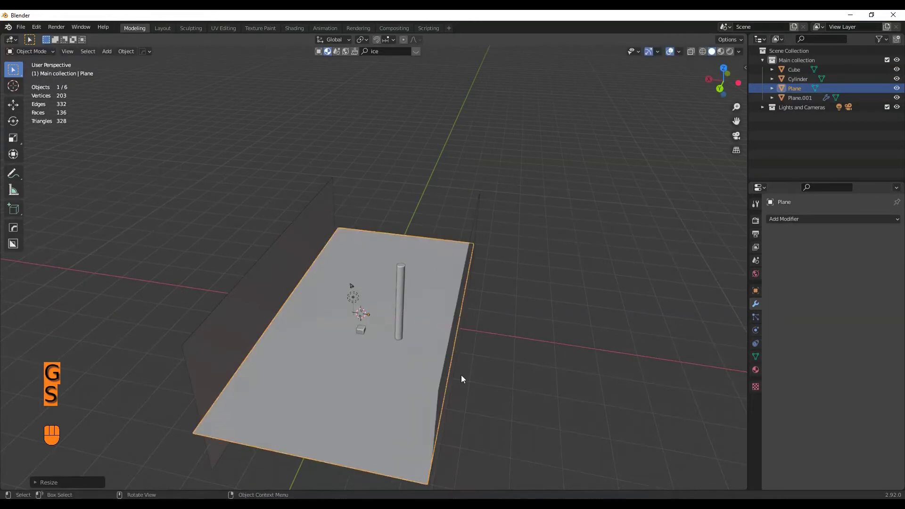
left_click(481, 374)
key("x")
key("ctrl+z")
key("s")
key("x")
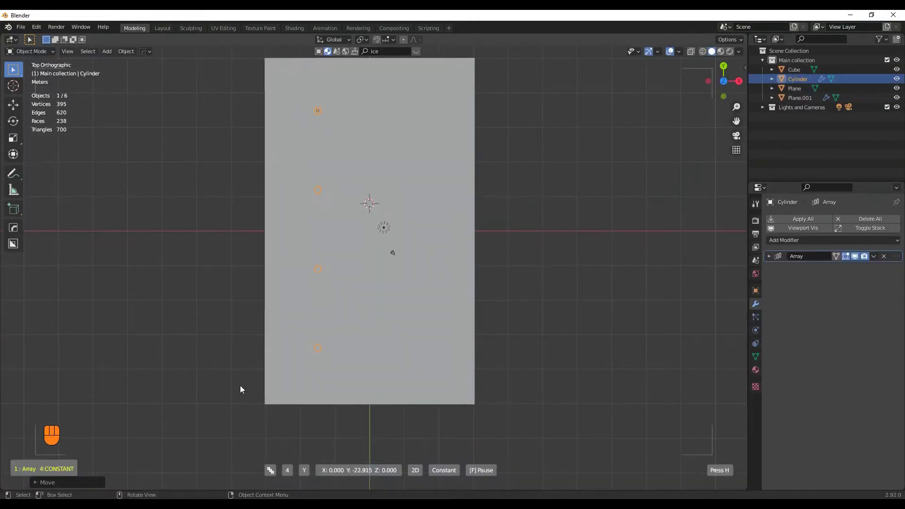
middle_click_drag(241, 390, 538, 225)
Step: Stretch the cylinder pillars taller in Edit Mode
key("Tab")
key("a")
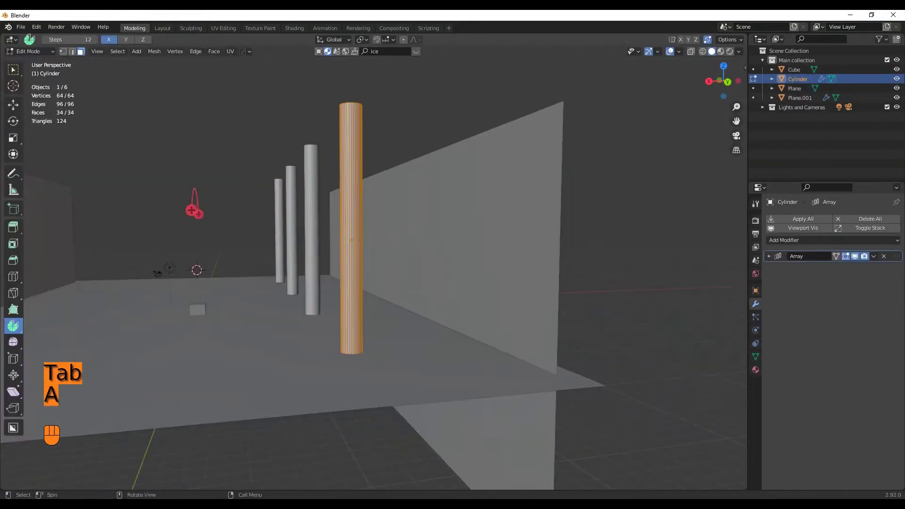
key("s")
left_click(424, 168)
key("Tab")
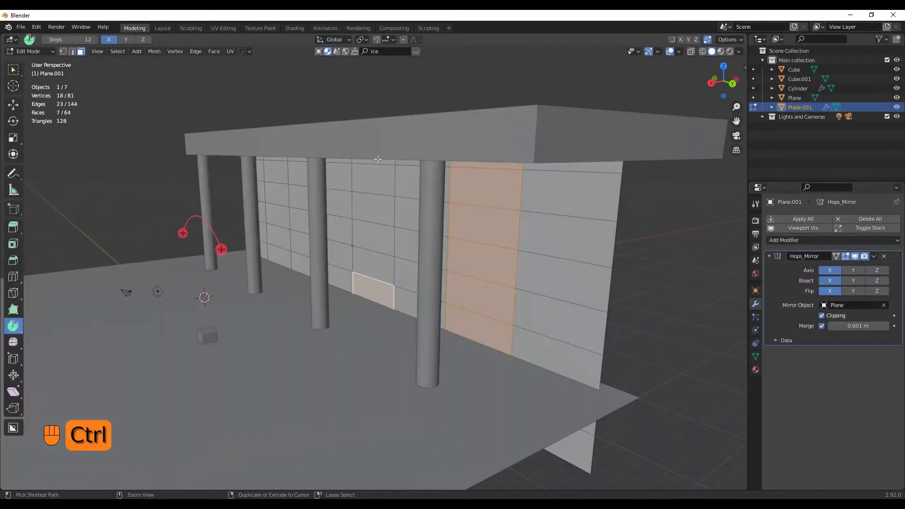
Step: Add loop cuts to the wall panels, using X-ray to reach hidden faces
mouse_move(283, 283)
middle_mouse_down("ctrl")
mouse_move(247, 263)
mouse_move(283, 293)
middle_mouse_up("ctrl")
key("alt+z")
left_click(293, 304, "alt+shift")
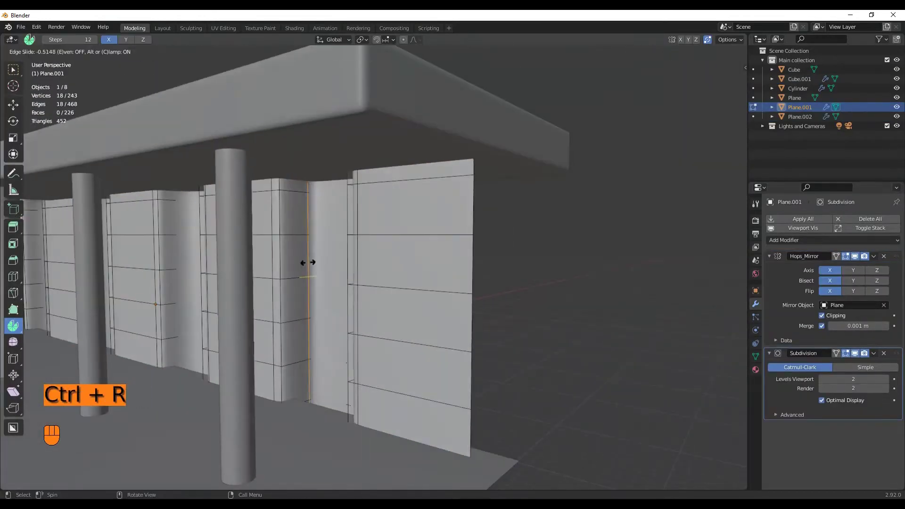
left_click(308, 263)
middle_click_drag(308, 263, 245, 311, "ctrl")
key("ctrl+r")
key("ctrl+r")
left_click(237, 320)
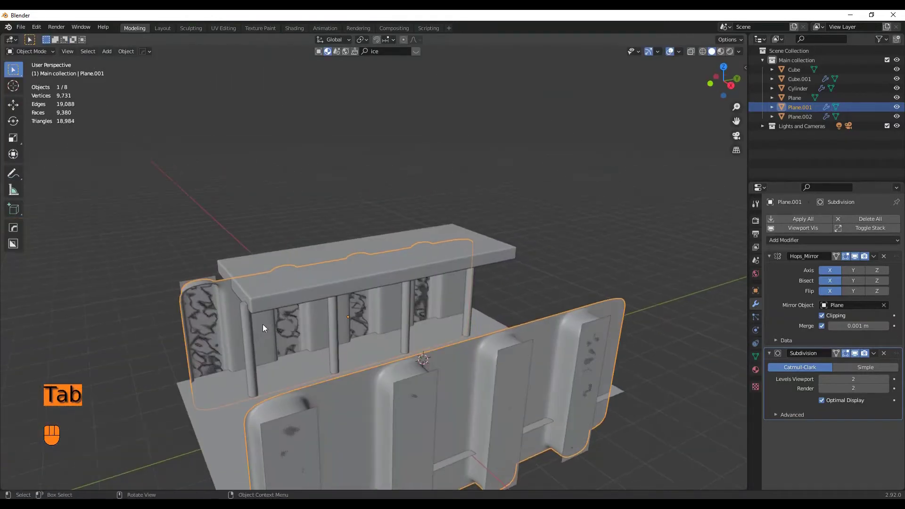
mouse_move(265, 323)
middle_mouse_down()
mouse_move(390, 283)
mouse_move(457, 275)
middle_mouse_up()
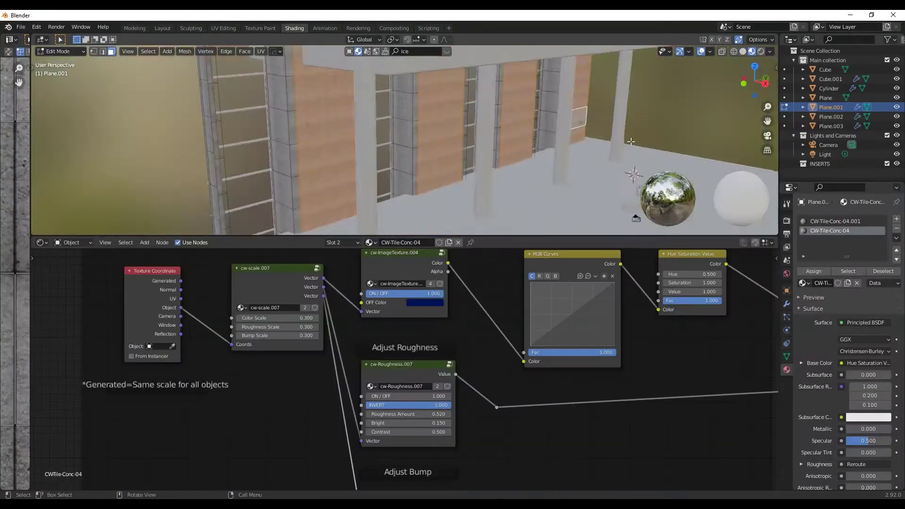
middle_click_drag(631, 141, 438, 233)
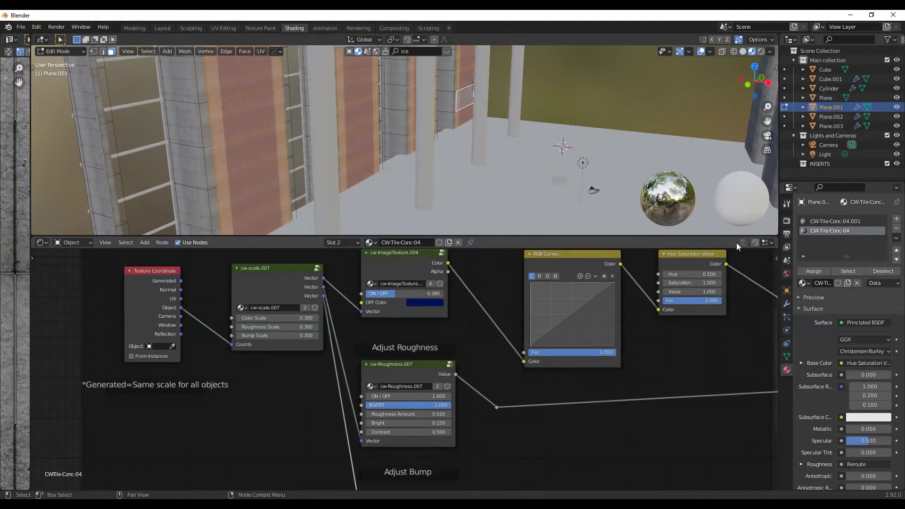
Step: Set the wall texture's OFF Color to light blue
left_click_drag(477, 226, 476, 195)
left_click_drag(456, 210, 450, 199)
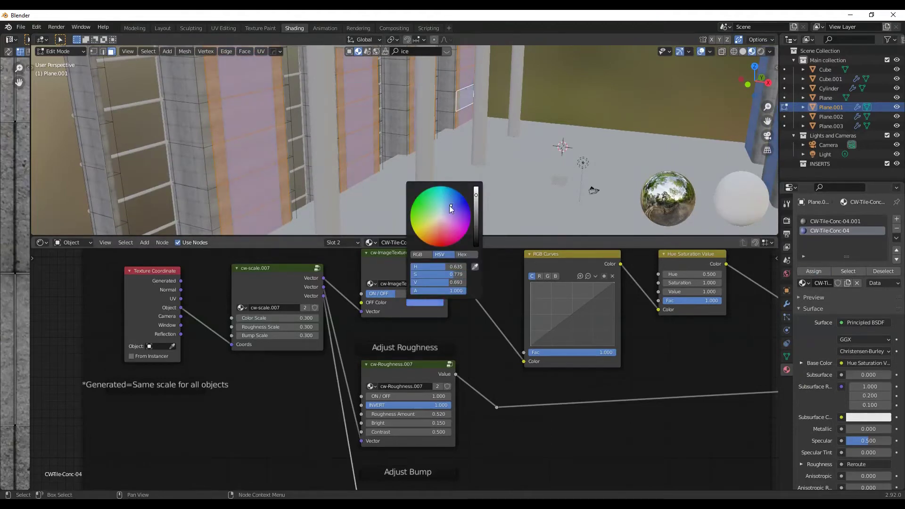
key("Tab")
key("n")
middle_click_drag(449, 205, 610, 140)
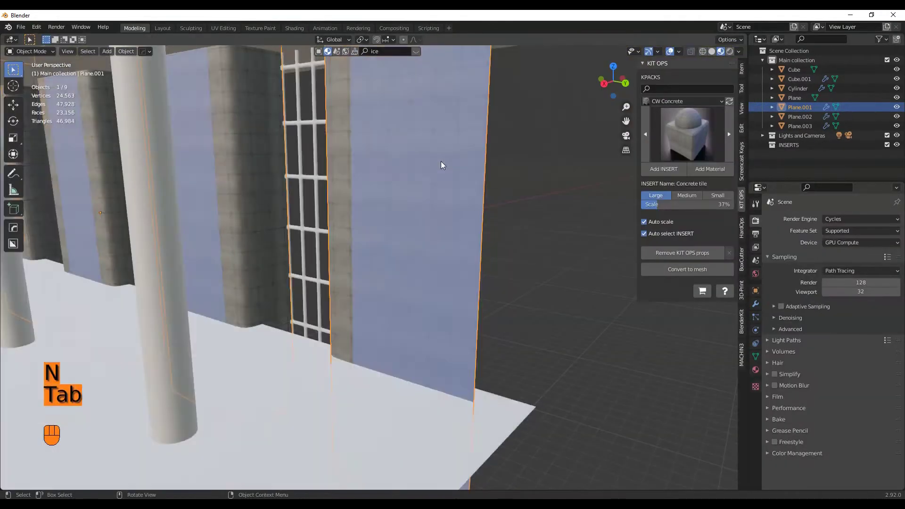
mouse_move(440, 165)
middle_mouse_down()
mouse_move(317, 196)
mouse_move(470, 222)
mouse_move(477, 200)
mouse_move(472, 236)
mouse_move(453, 264)
mouse_move(466, 312)
mouse_move(538, 318)
mouse_move(599, 342)
middle_mouse_up()
Step: Align the camera to the current view of the room and select the floor plane
left_click(466, 312)
key("ctrl+alt+KP_0")
key("ctrl+alt+KP_3")
left_click(554, 374)
left_click(756, 357)
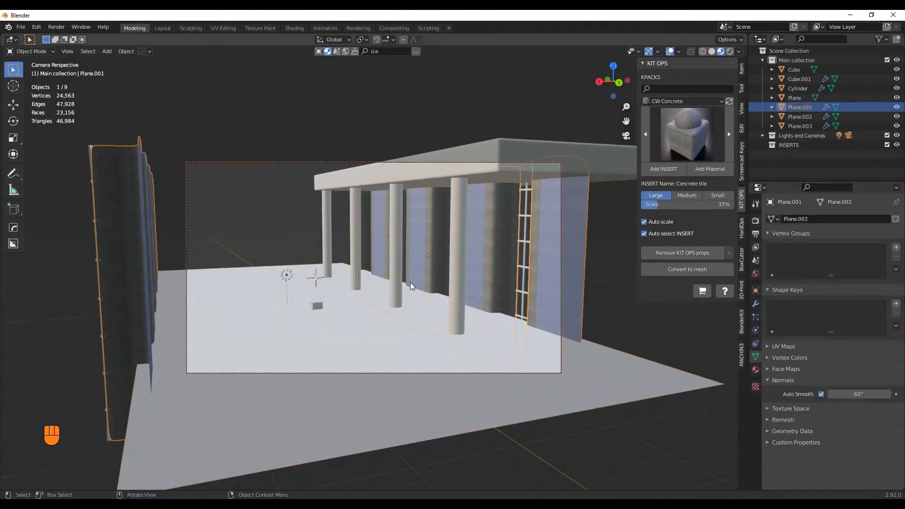
Step: Duplicate Cube.001, rotate it 90° on X, then scale and move it into place
key("ctrl+alt+KP_3")
middle_click_drag(410, 286, 358, 264)
key("shift+d")
key("g")
key("r")
key("x")
key("9")
key("0")
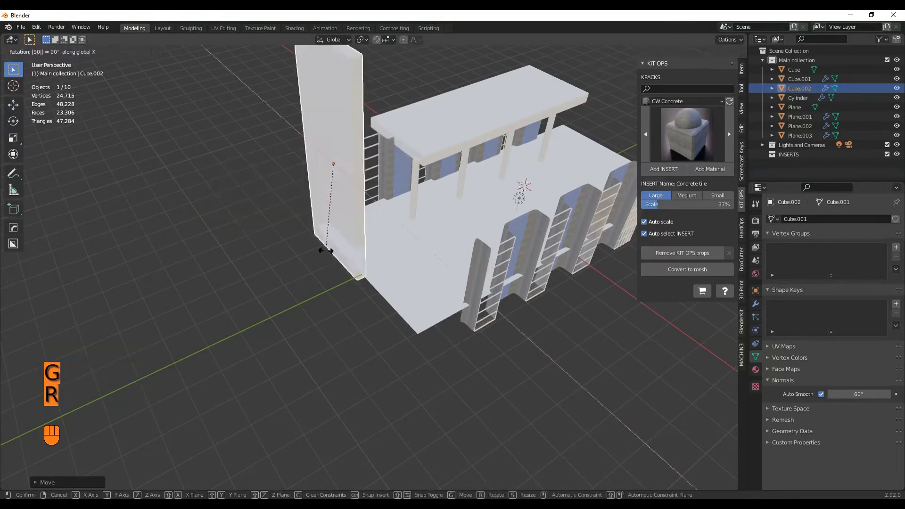
key("s")
key("s")
key("g")
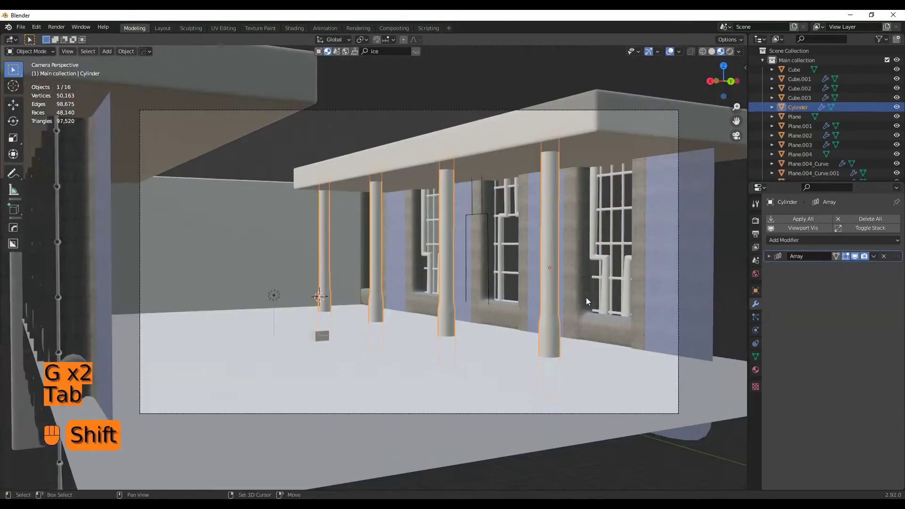
key("Tab")
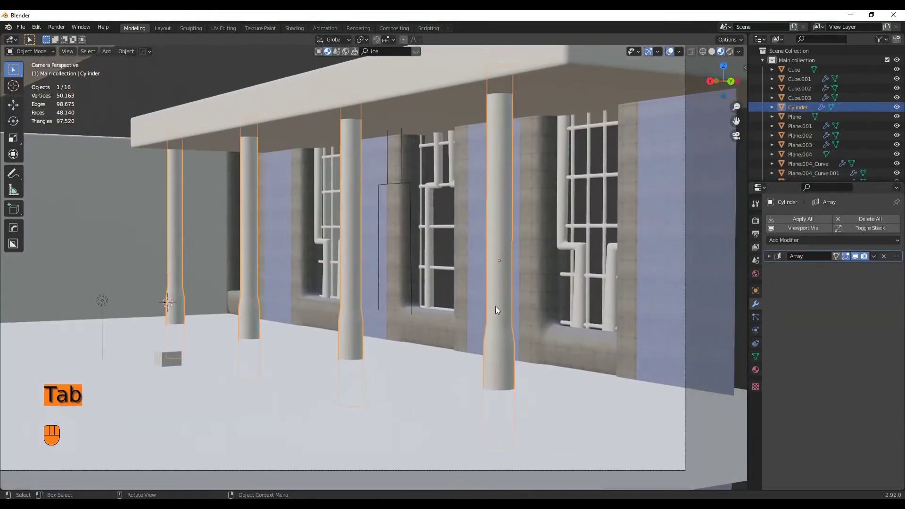
Step: Loop-cut the pillar and assign CW-Tile-Conc-04 to its middle band of faces
key("Tab")
key("ctrl+r")
left_click(496, 283)
key("Tab")
key("Tab")
key("3")
left_click(497, 265, "alt")
left_click(756, 370)
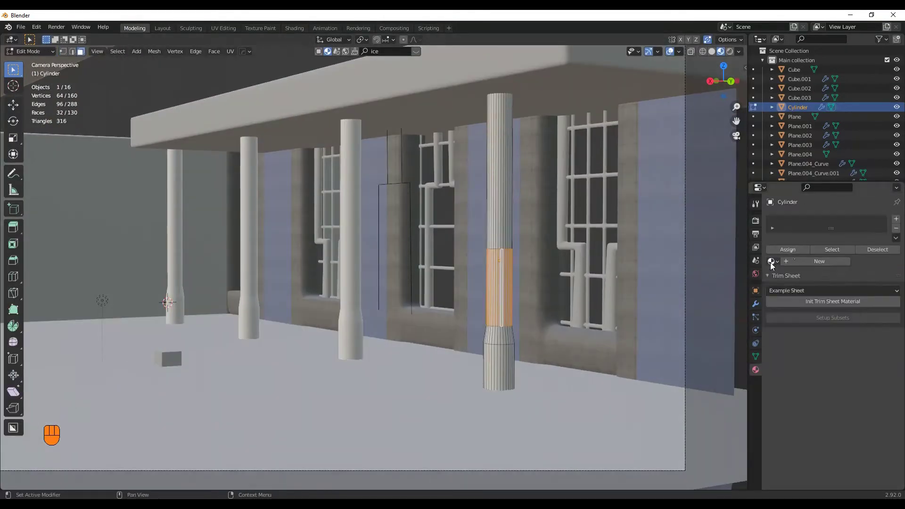
left_click(772, 264)
left_click(798, 284)
left_click(787, 250)
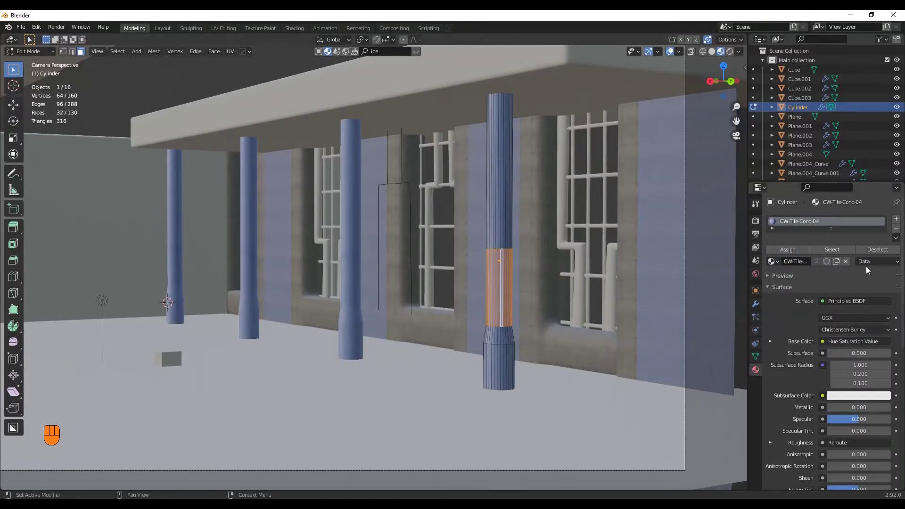
key("Tab")
Step: Apply KIT OPS CW Concrete-03 to the columns, with CW-Tile-Conc-04 on the band in a new slot
left_click(772, 271)
key("n")
left_click(656, 195)
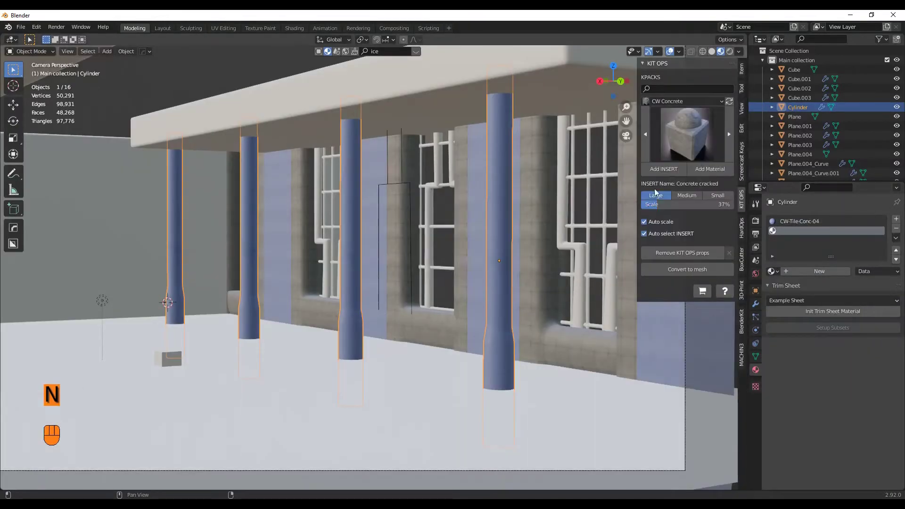
left_click(710, 169)
key("ctrl+a")
key("Tab")
left_click(896, 219)
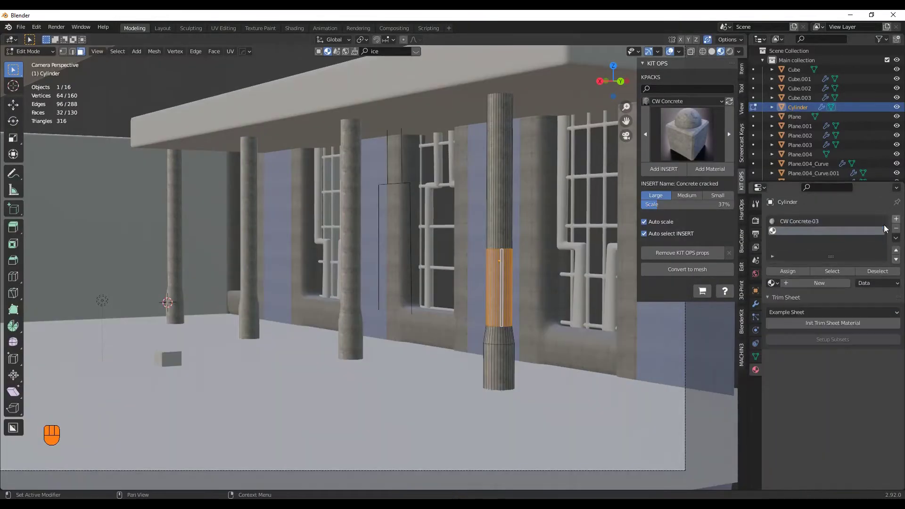
left_click(773, 283)
left_click(821, 307)
key("Tab")
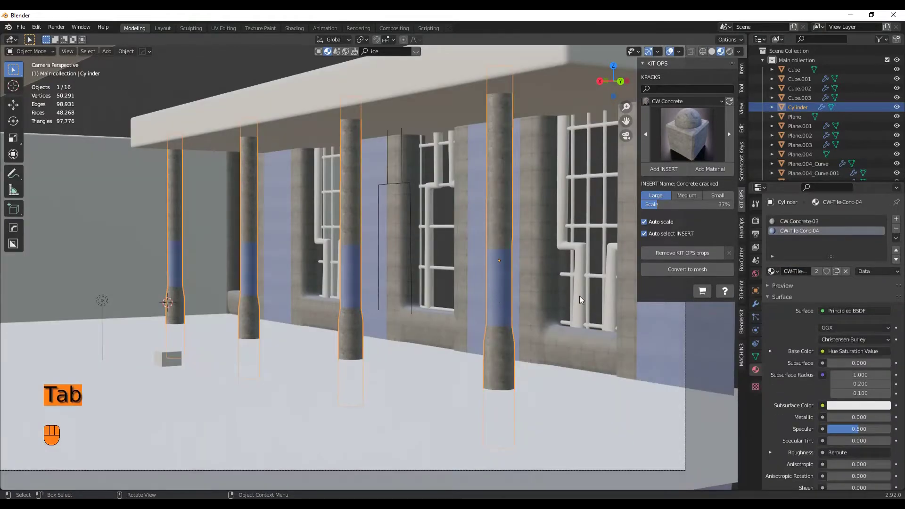
Step: Give the right window railing the CW Metal Copper matte material
left_click(580, 300)
left_click(688, 134)
left_click(710, 202)
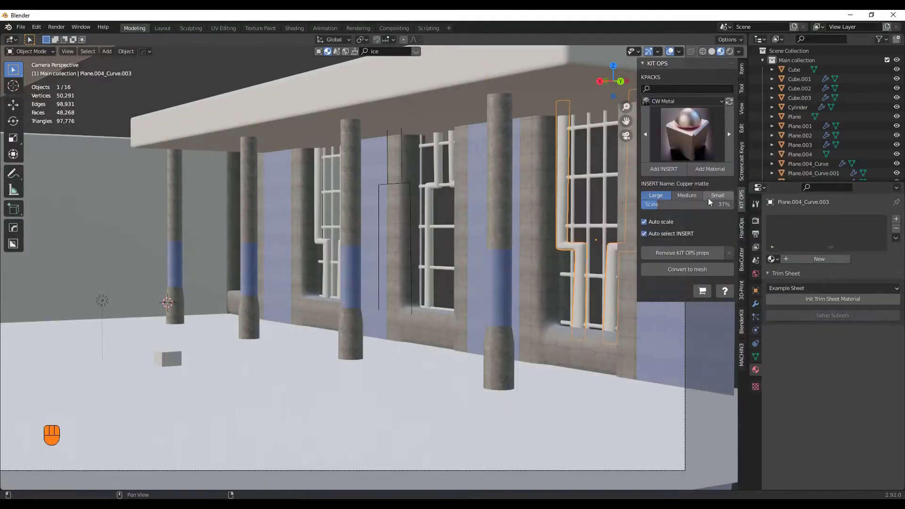
left_click(710, 169)
key("ctrl+a")
left_click(547, 256)
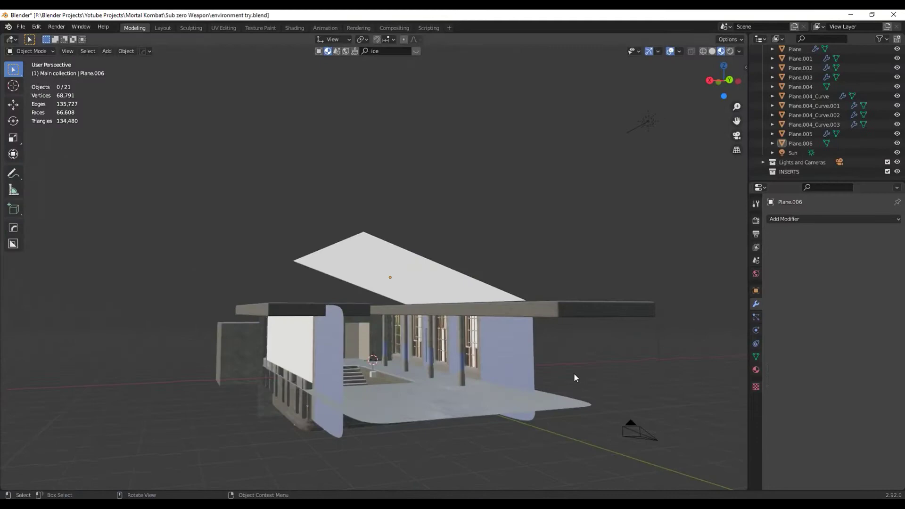
Step: Add a spot light, mirror the wall piece along X and browse the existing materials
key("shift+a")
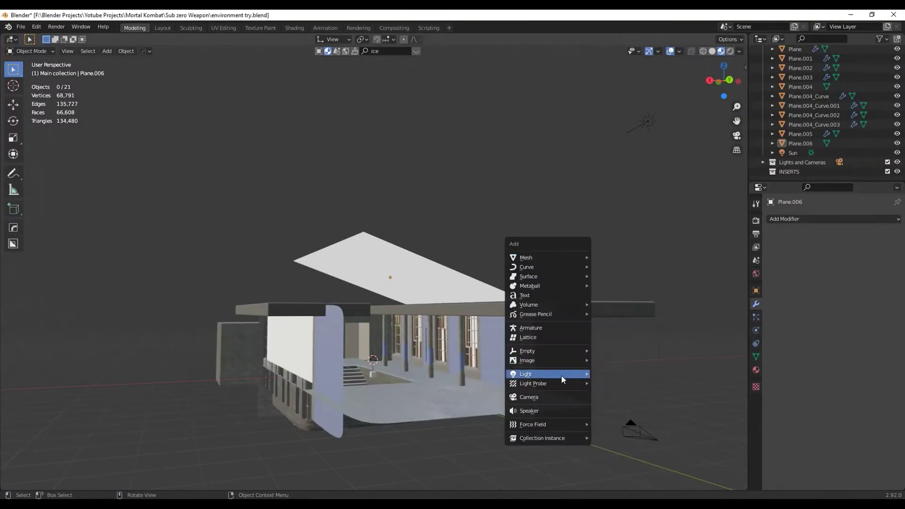
left_click(610, 394)
scroll(515, 372, "up", 10)
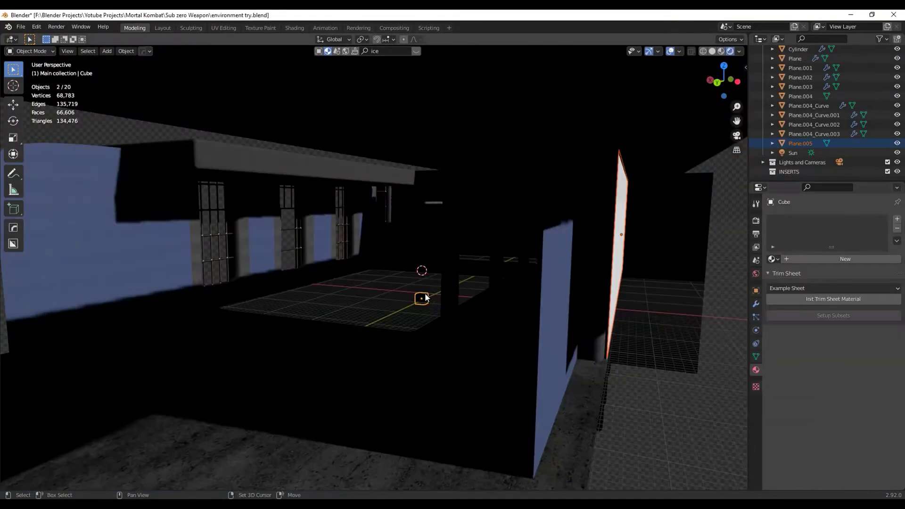
left_click(504, 307)
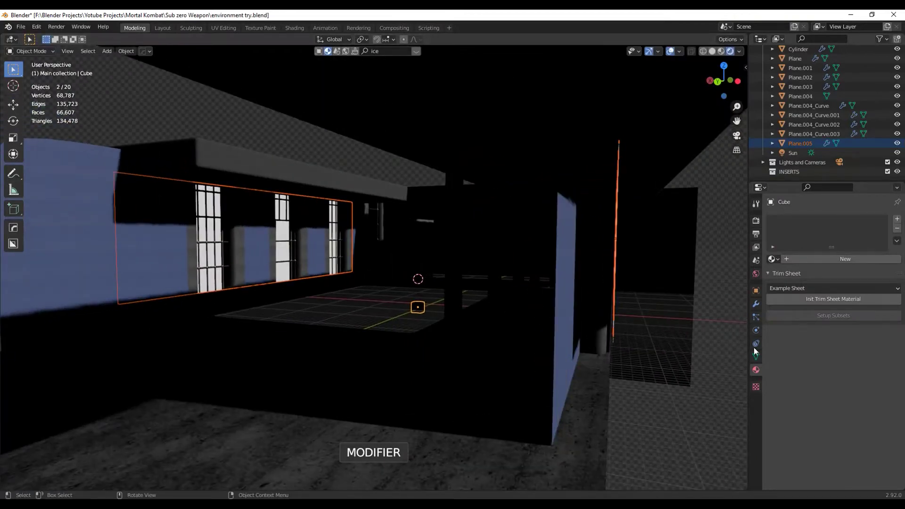
left_click(772, 259)
Step: Build the hanging cube lamp by lowering its bottom face, then resize and place the icosphere bulb inside
left_click(548, 90)
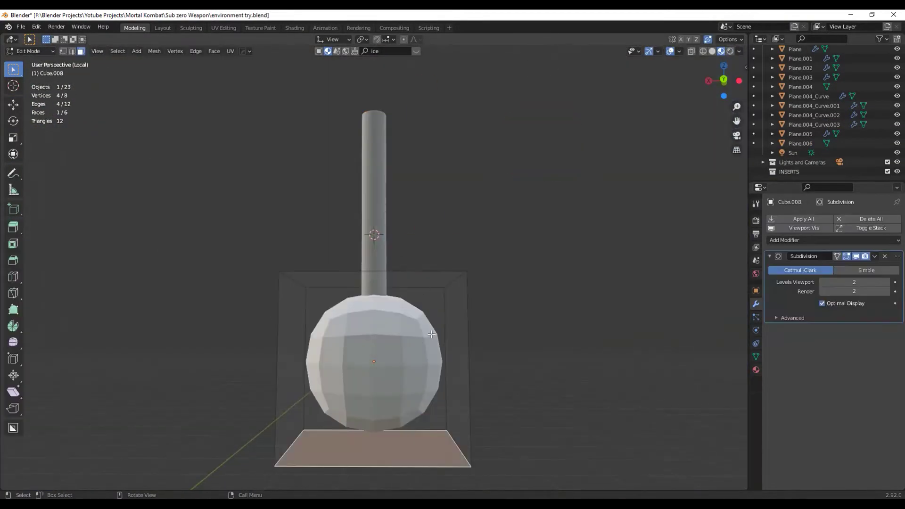
key("g")
key("z")
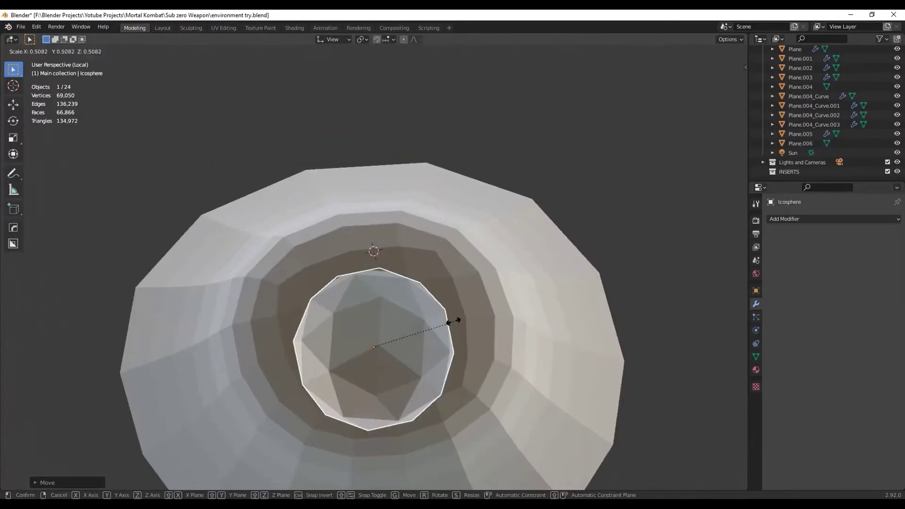
key("g")
key("z")
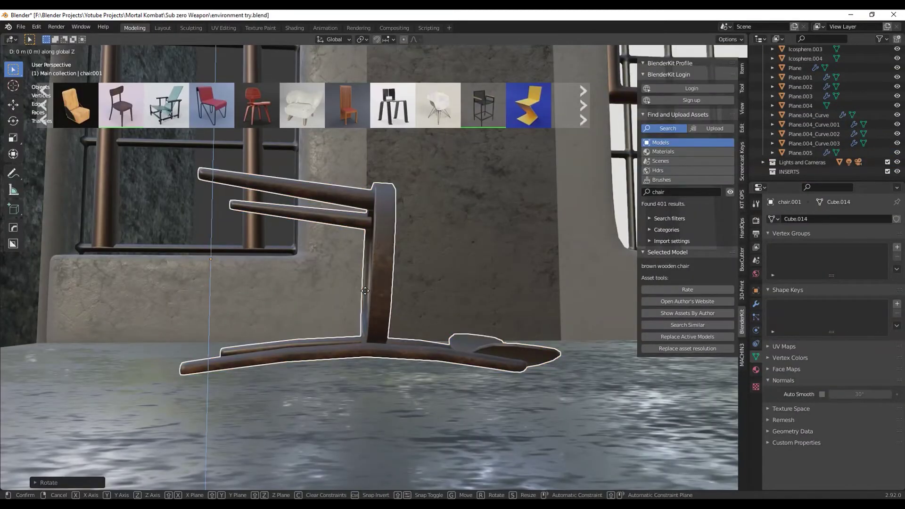
Step: Frame the downloaded chair, raise it vertically into place, and zoom out over the building
key("f")
key("g")
key("z")
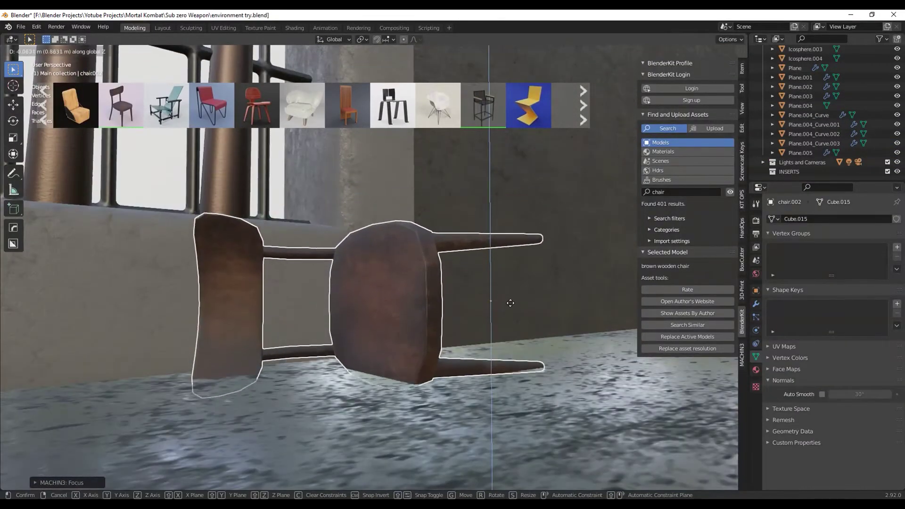
left_click(510, 294)
scroll(394, 314, "down", 6)
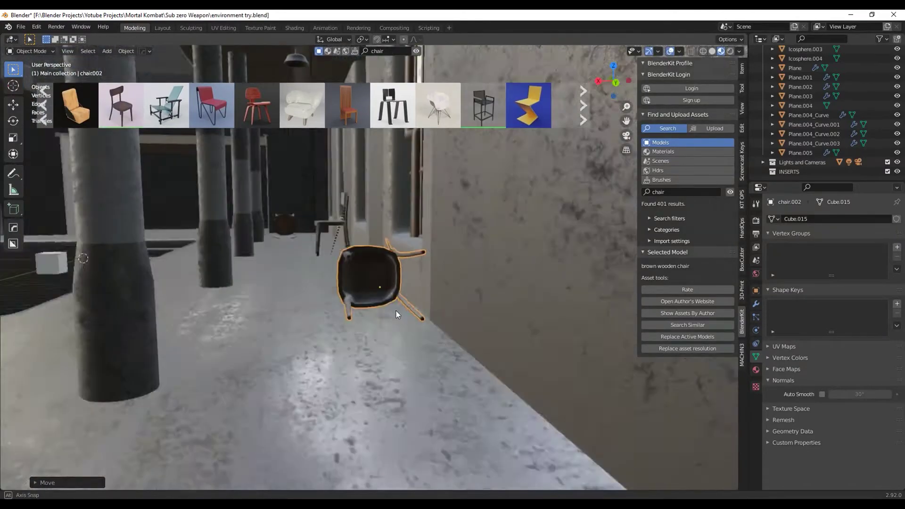
mouse_move(408, 329)
middle_mouse_down()
mouse_move(280, 312)
mouse_move(405, 319)
middle_mouse_up()
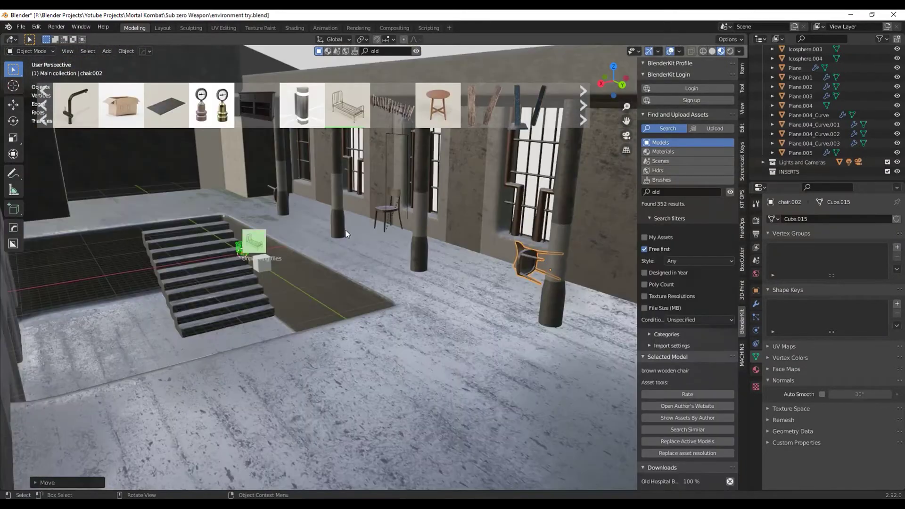
Step: Bring the Old Hospital Bed into the room and set it beside the columns
middle_click_drag(346, 230, 274, 246)
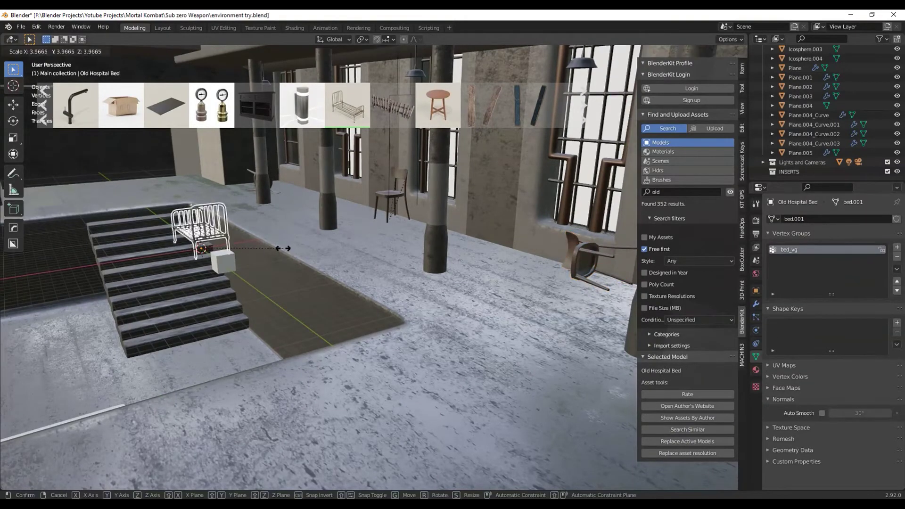
middle_click_drag(204, 256, 401, 246)
key("g")
left_click(510, 282)
middle_click_drag(511, 281, 498, 279)
key("g")
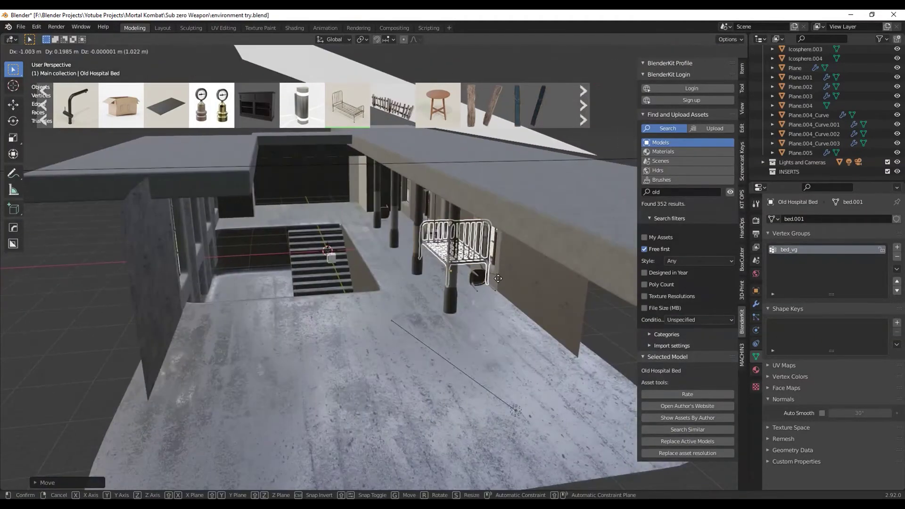
left_click(495, 280)
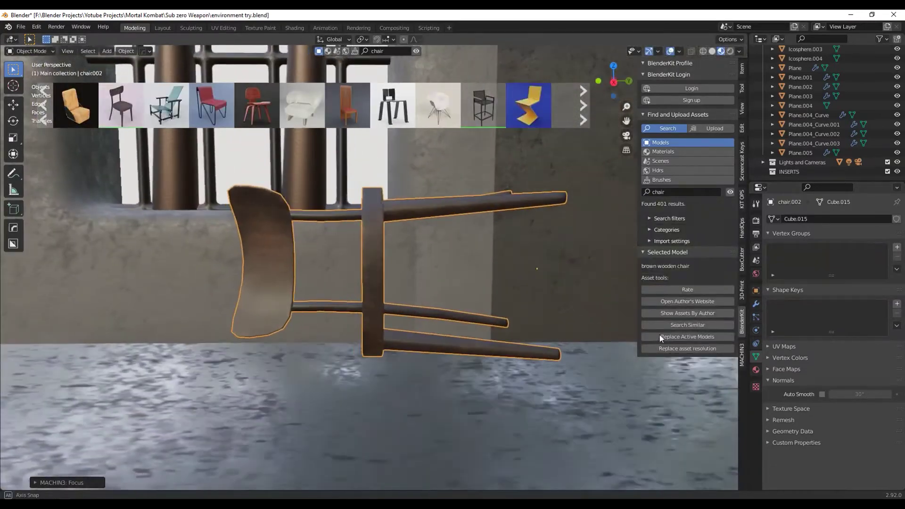
Step: Adjust the chair's height, darken the bucket's colour and resize the gas boiler
key("g")
key("z")
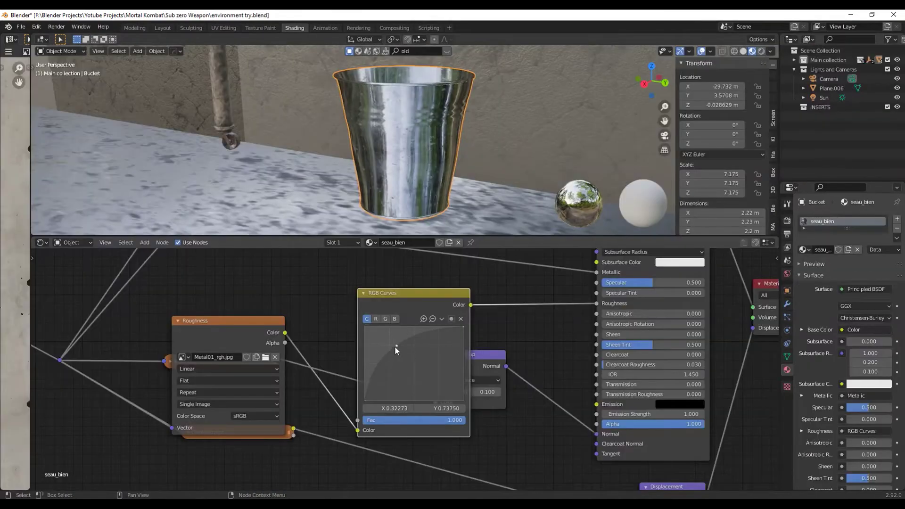
left_click_drag(395, 346, 412, 361)
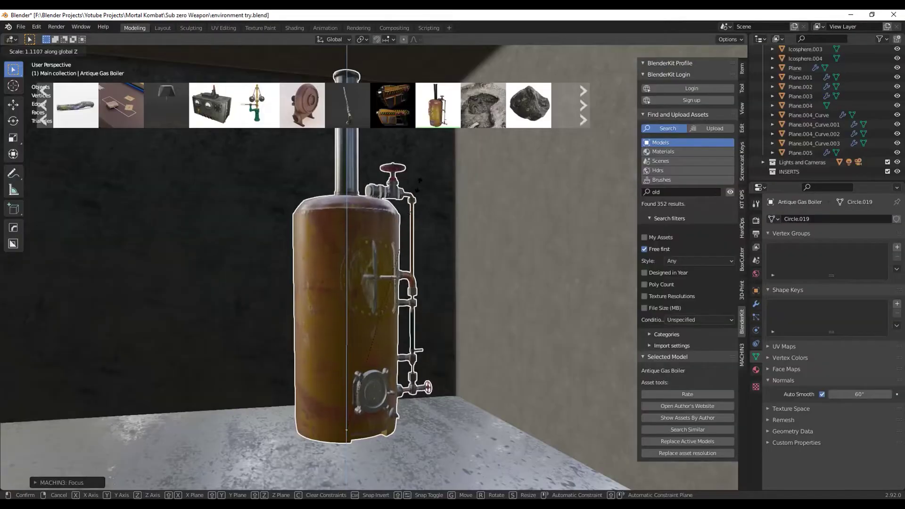
left_click(446, 195)
scroll(422, 207, "down", 5)
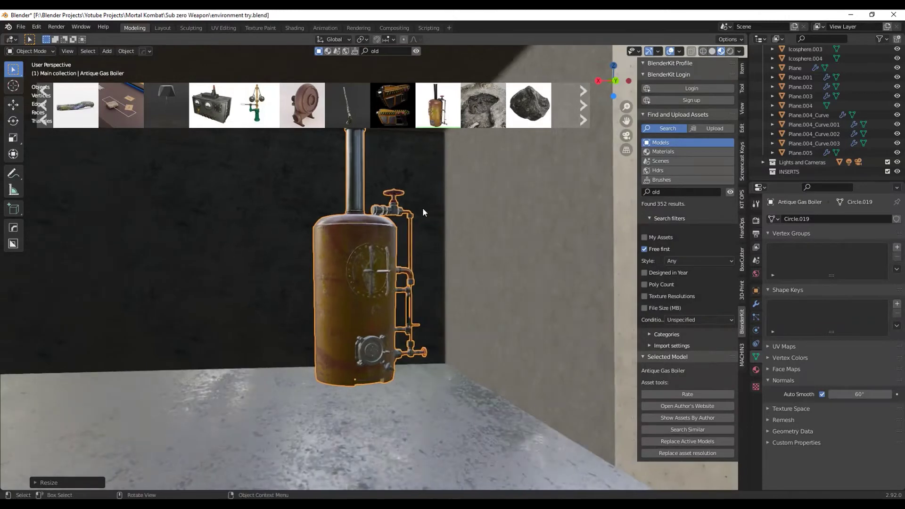
Step: Replace Cube.007's Principled BSDF with a Principled Volume node for fog
left_click(394, 189)
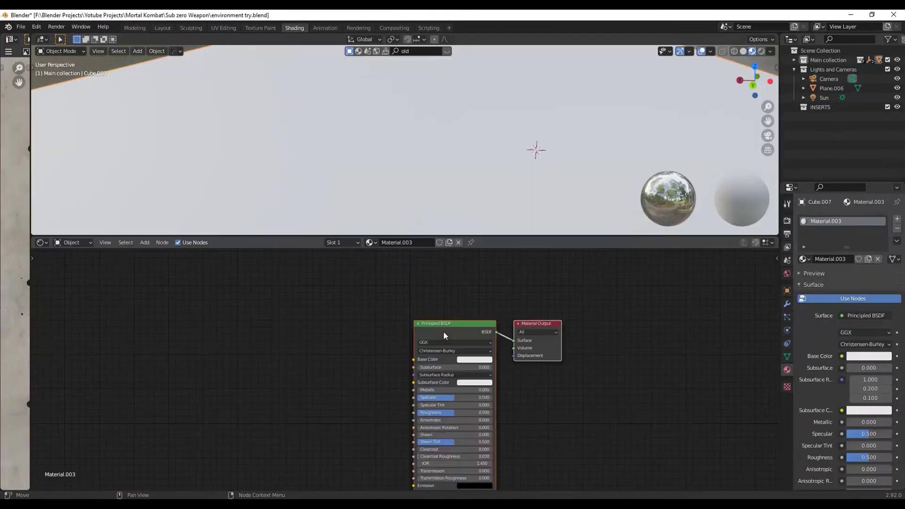
key("x")
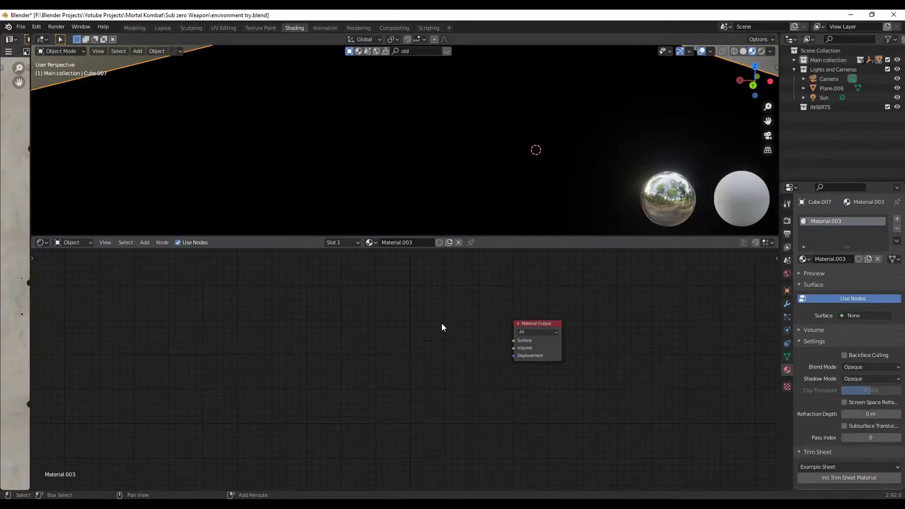
key("shift+a")
left_click(441, 323)
type("vol")
left_click(480, 348)
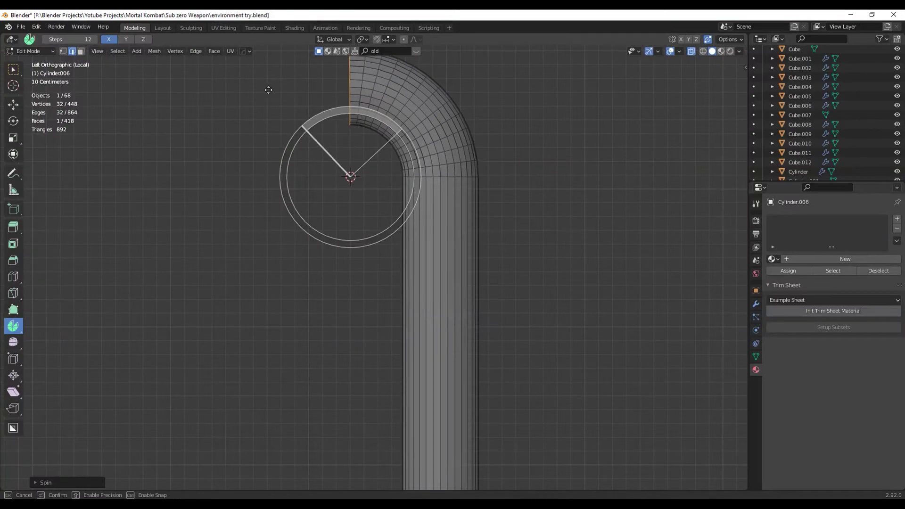
Step: Spin the pipe top into a curved bend, extrude a longer section and slide an edge loop
left_click_drag(268, 89, 269, 90)
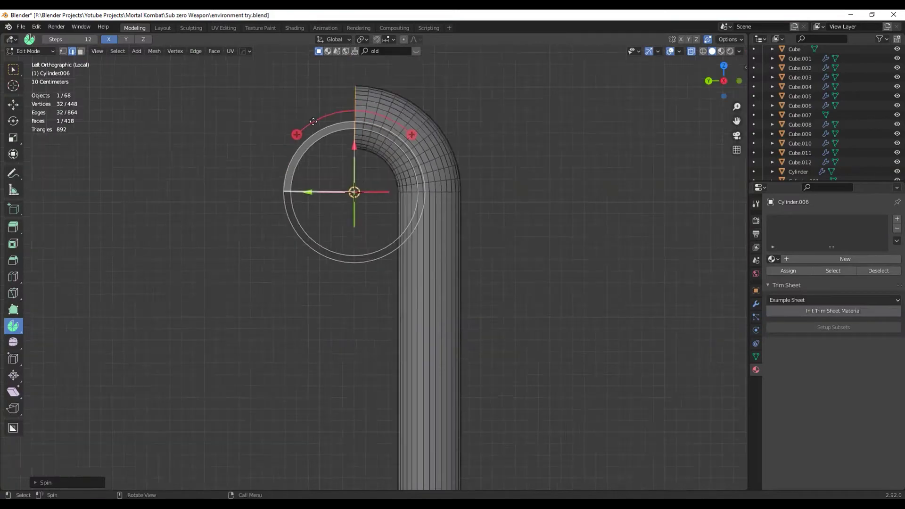
scroll(471, 245, "down", 6)
left_click(185, 172)
scroll(185, 172, "down", 5)
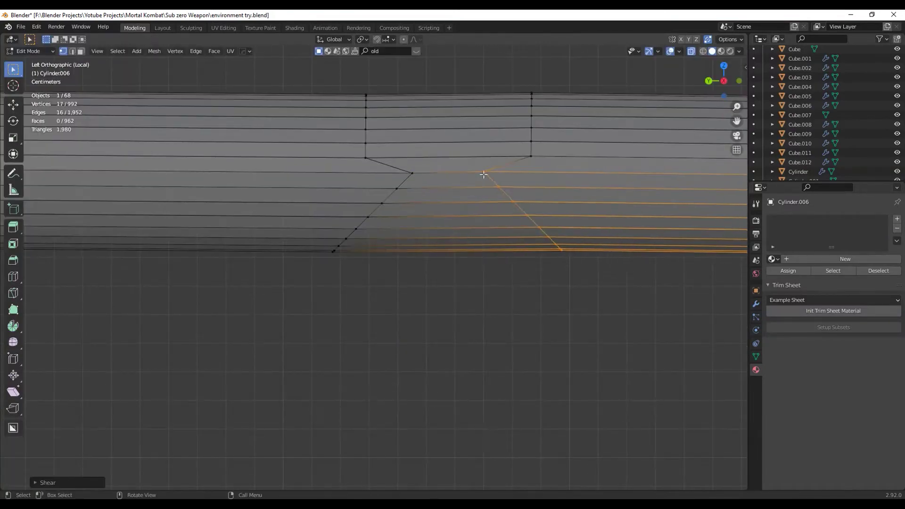
key("g")
key("g")
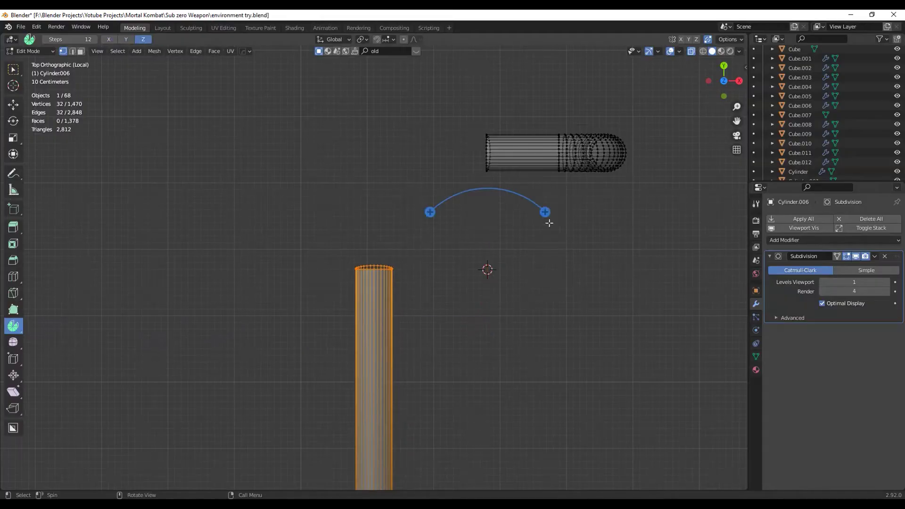
Step: Spin the pipe end around a second corner and bring up the materials list
left_click_drag(549, 223, 523, 193)
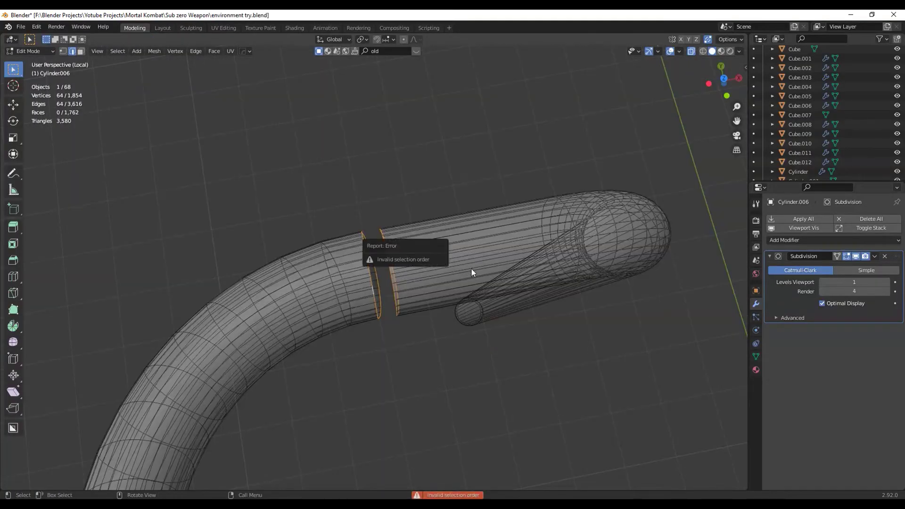
right_click(472, 272)
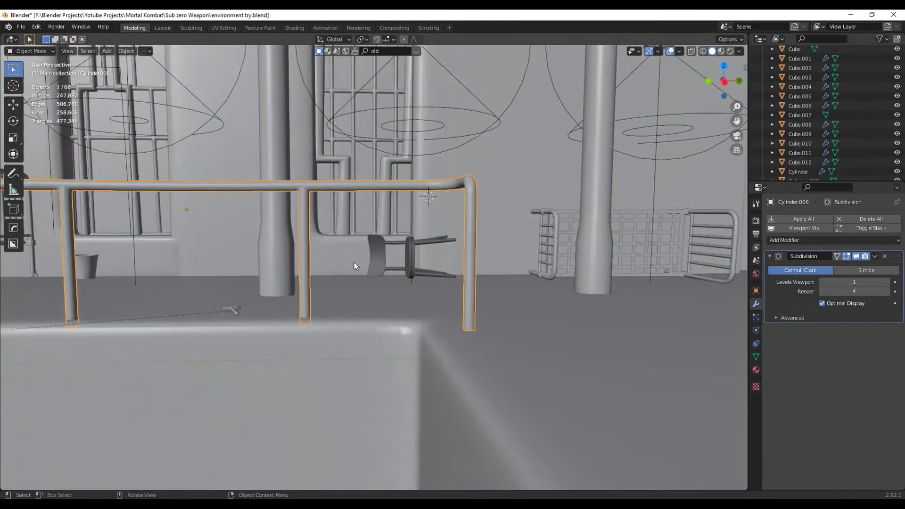
mouse_move(394, 373)
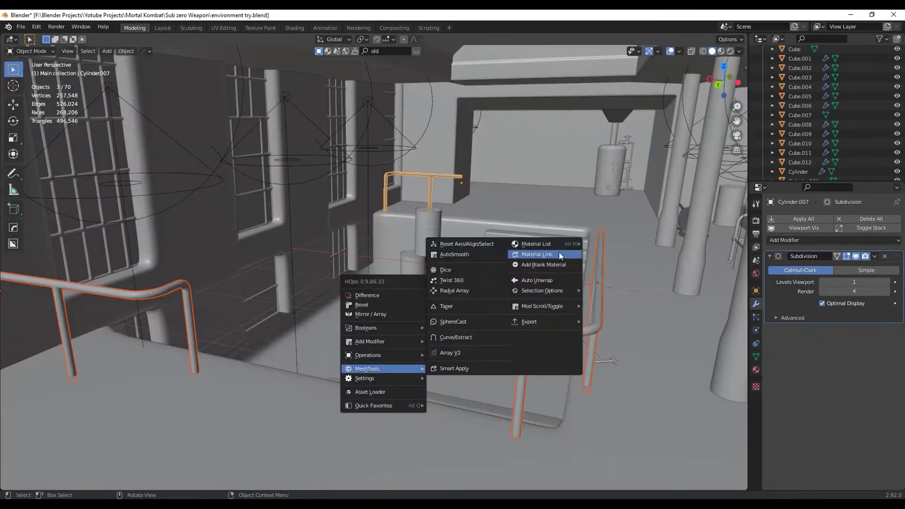
left_click(561, 254)
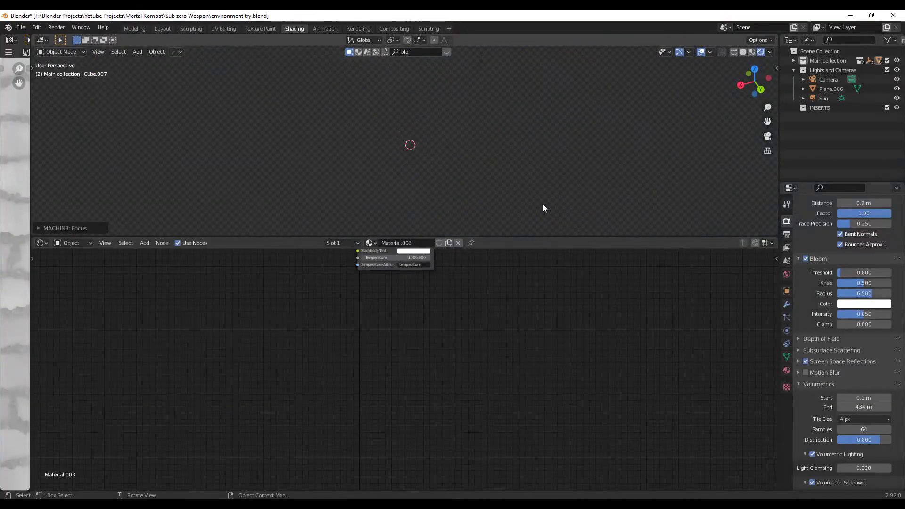
Step: Select the bluish puddle icosphere and orbit in close to it
left_click(451, 213)
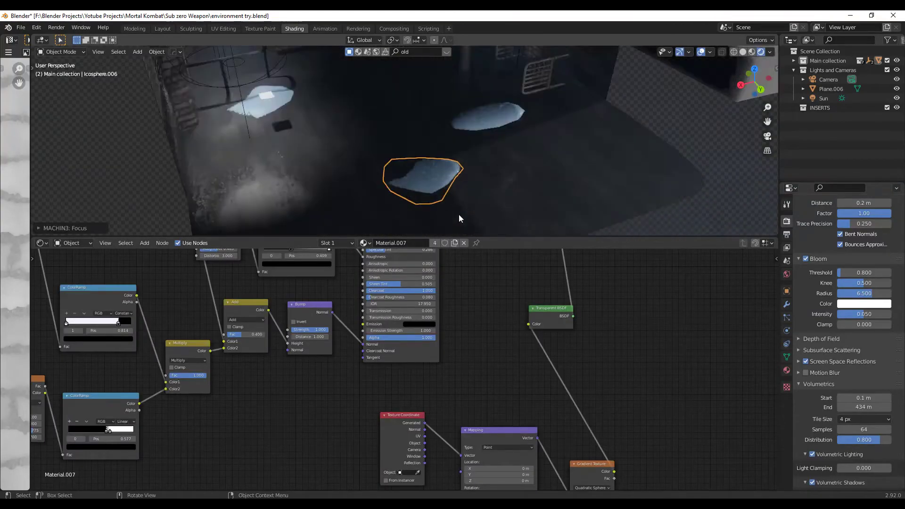
middle_click_drag(459, 218, 620, 136)
scroll(474, 154, "up", 5)
scroll(426, 166, "down", 8)
Step: Frame Icosphere.007, orbit around it, then select the white rectangle Plane.007
left_click(269, 107)
key("f")
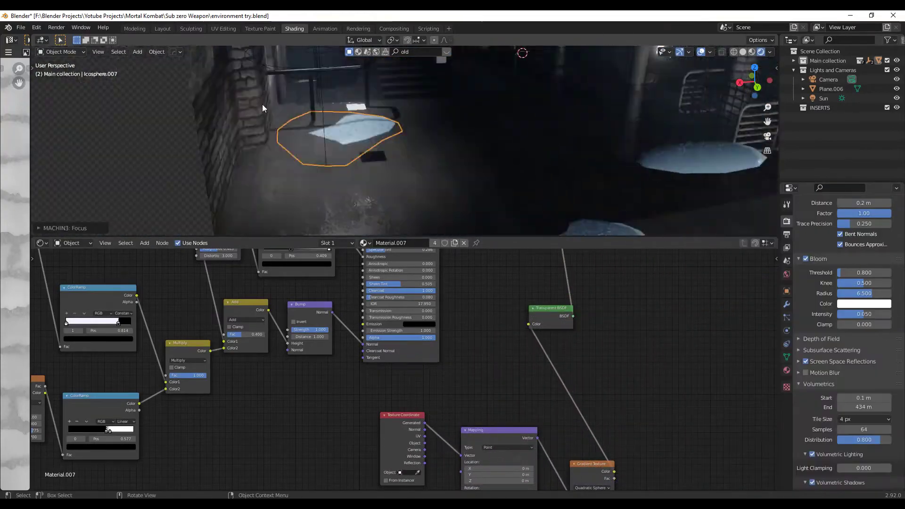
scroll(494, 158, "up", 4)
scroll(497, 159, "down", 4)
middle_click_drag(499, 161, 474, 180)
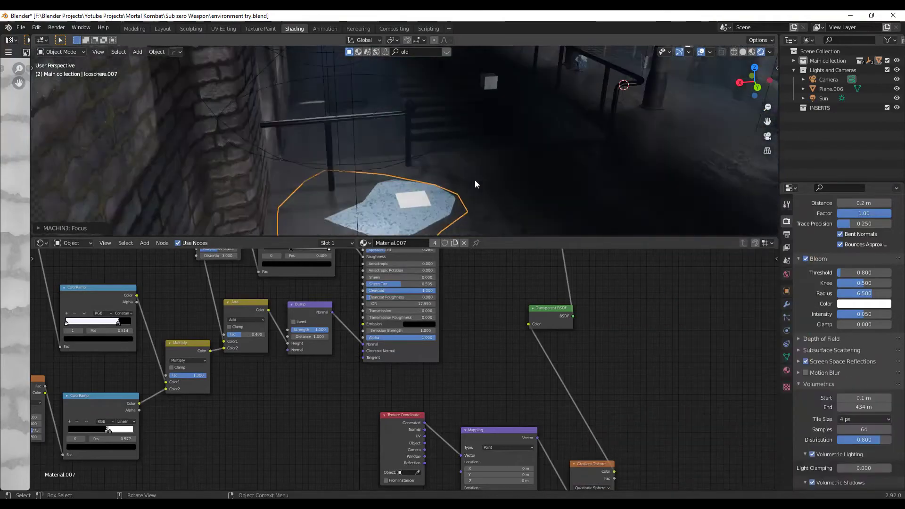
scroll(441, 164, "up", 5)
scroll(436, 89, "down", 5)
left_click(437, 89)
Step: Remove the floor's Subdivision modifier and raise the Clouds texture size from 0.25 to 0.40
left_click(787, 305)
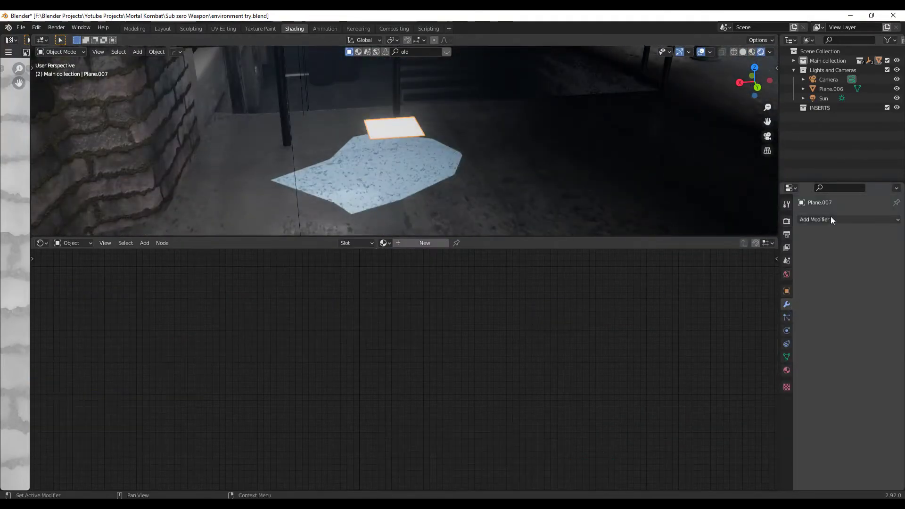
left_click(405, 128)
left_click(885, 257)
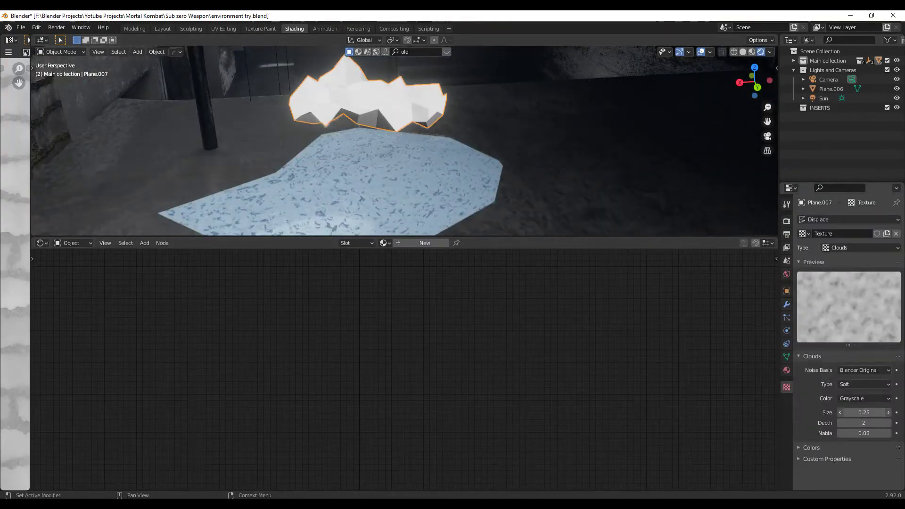
left_click_drag(864, 412, 878, 413)
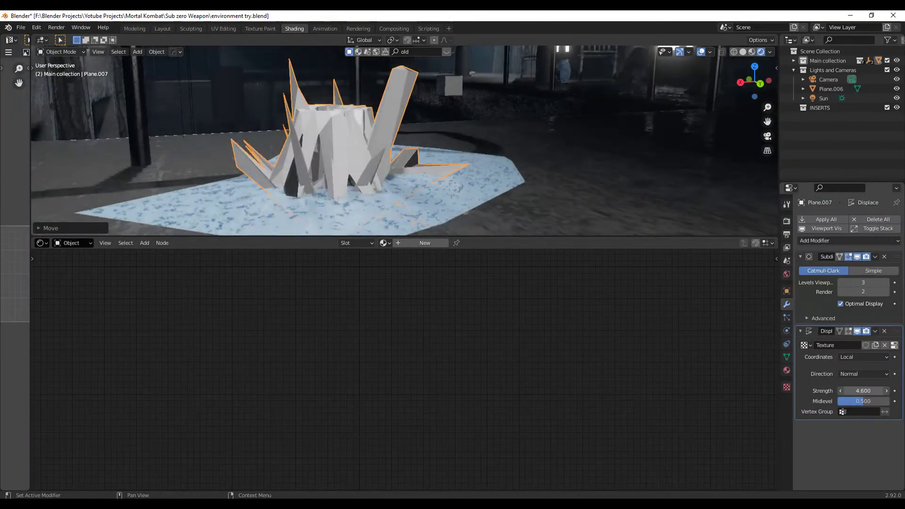
Step: Orbit around the crystal mesh and select the right spiky mesh Plane.008
middle_click_drag(624, 215, 415, 147)
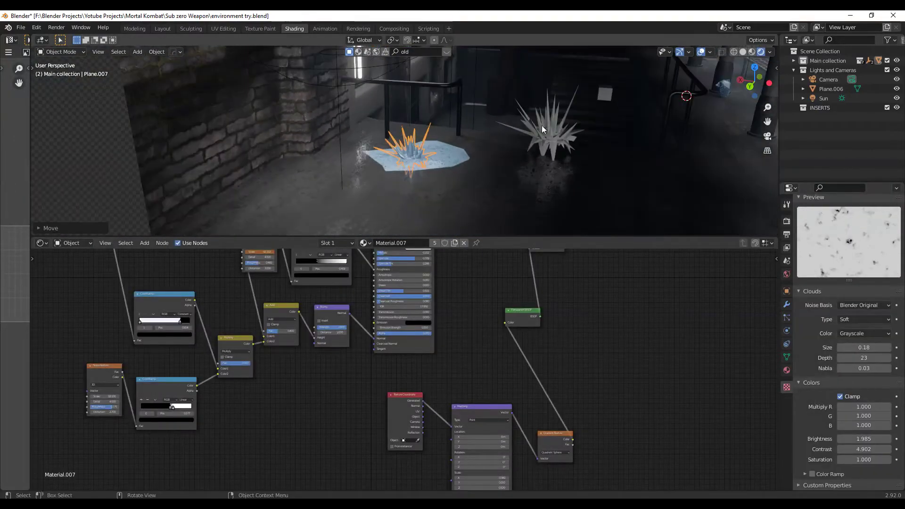
left_click(542, 126)
scroll(488, 184, "up", 3)
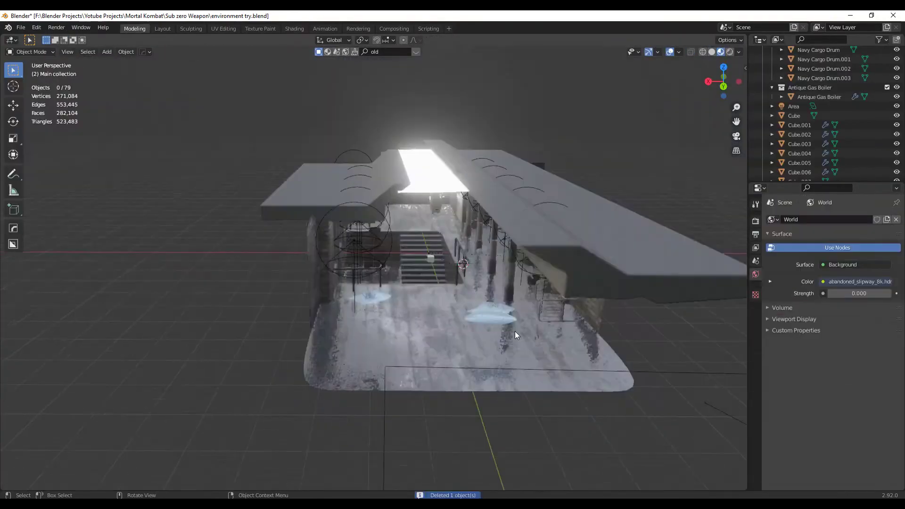
Step: Duplicate an ice object along X, shift the lamp disc vertices, and scale an icosphere on X
key("shift+d")
key("x")
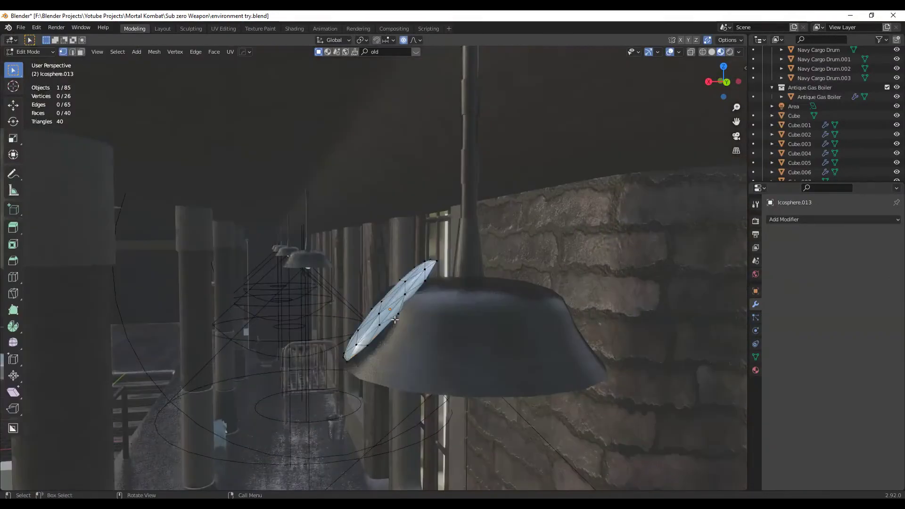
key("g")
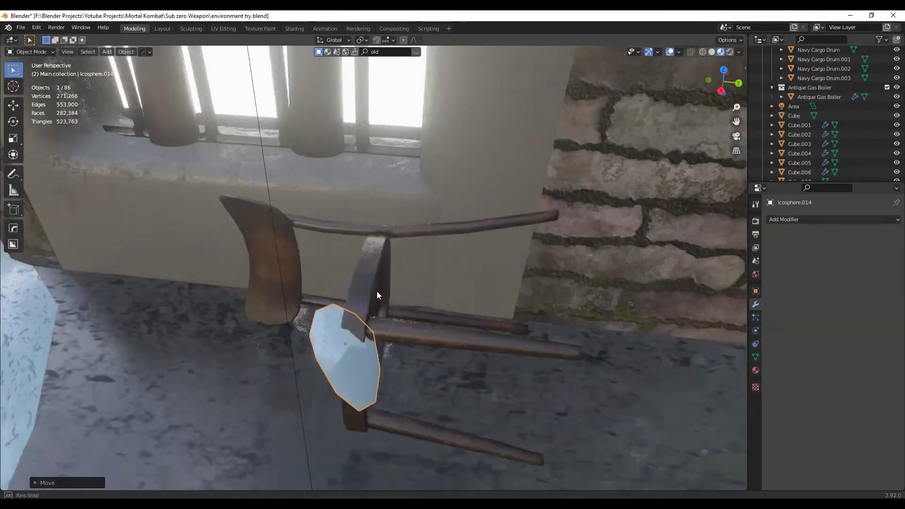
key("s")
key("x")
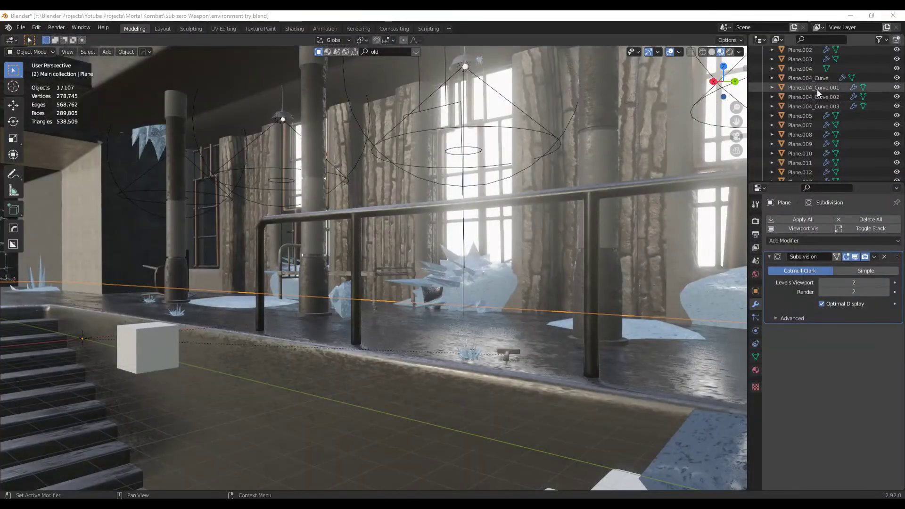
Step: Inspect the modifiers of the floor Plane, Plane.001, Plane.005 and Plane.012 in the outliner
left_click(796, 69)
left_click(799, 78)
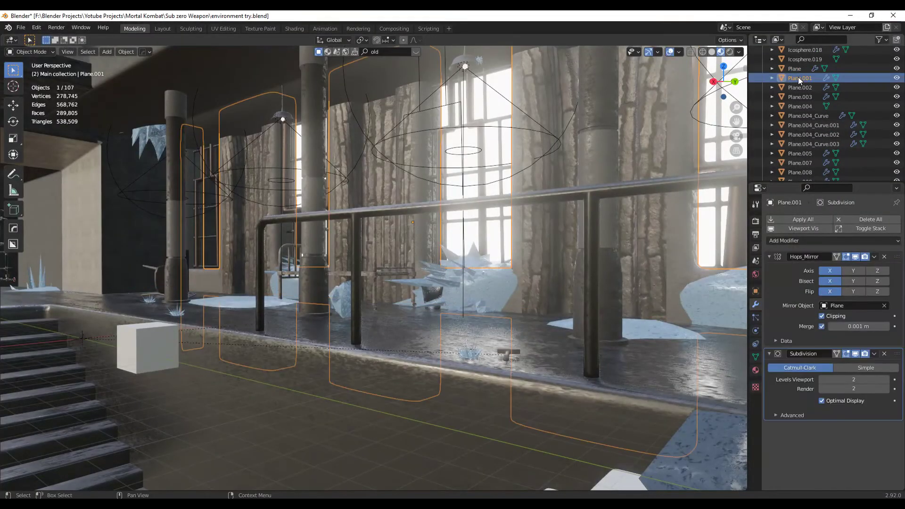
left_click(798, 153)
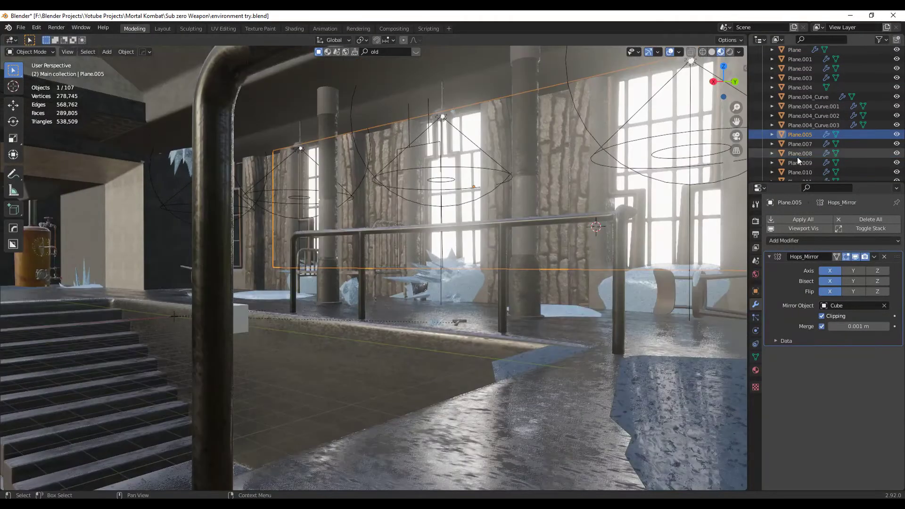
left_click(802, 154)
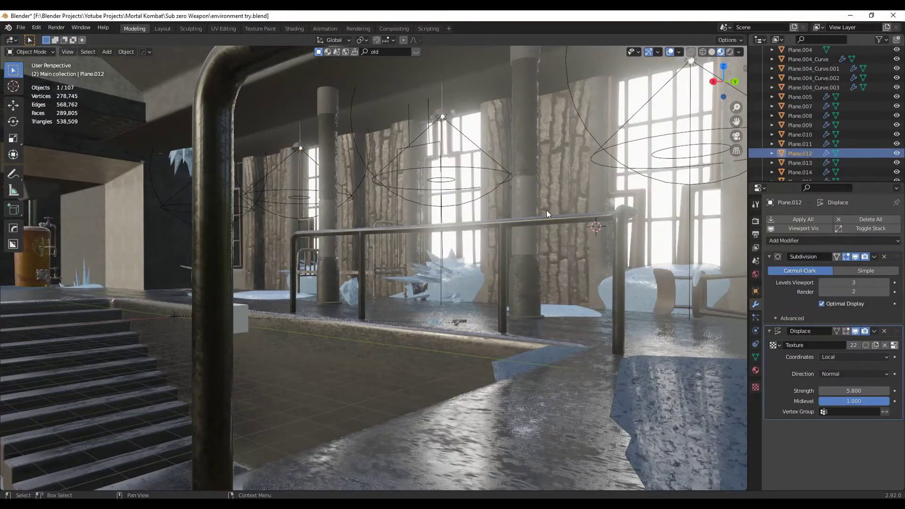
key("KP_Decimal")
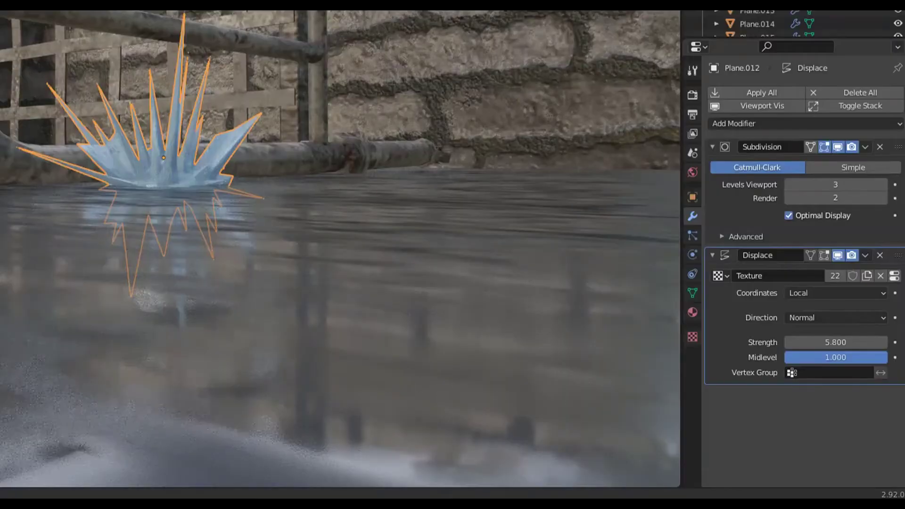
left_click(274, 180)
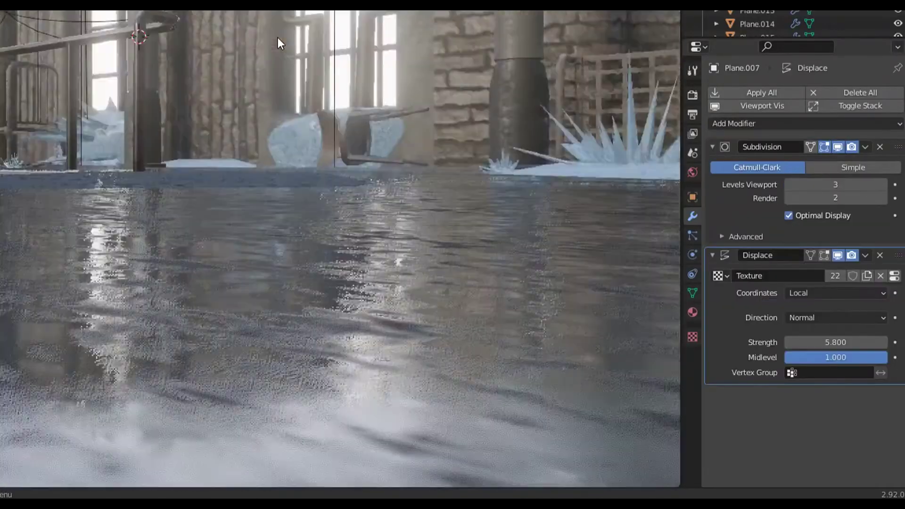
scroll(245, 83, "up", 5)
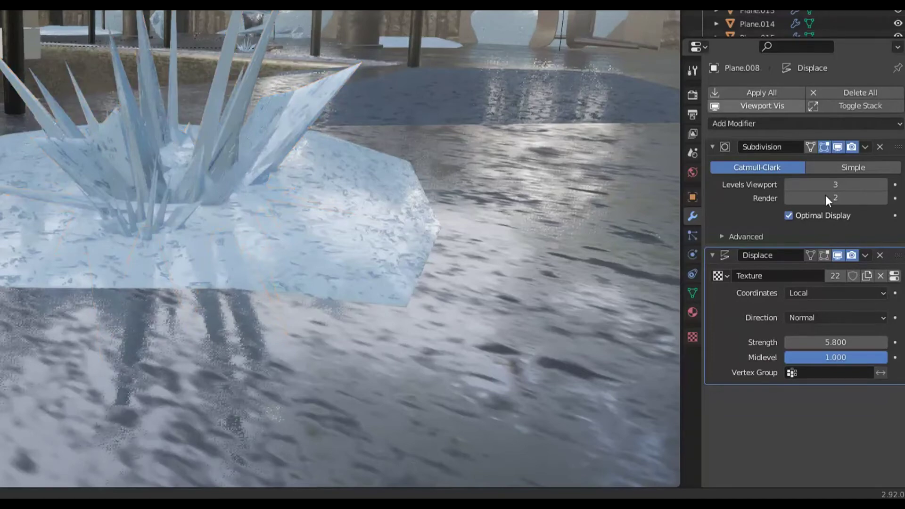
Step: Set the crystal's render Subdivision level to 3, then move the point light along Y
left_click(825, 198)
type("3")
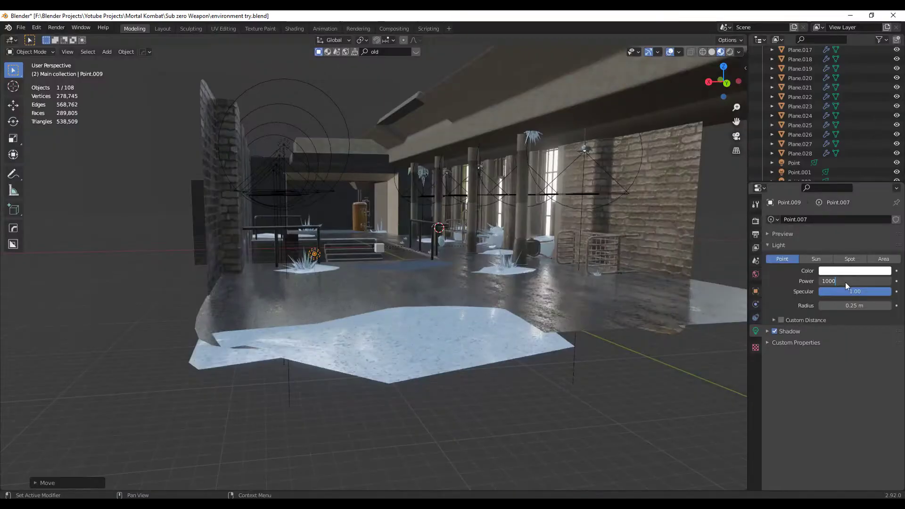
left_click(855, 270)
key("g")
key("y")
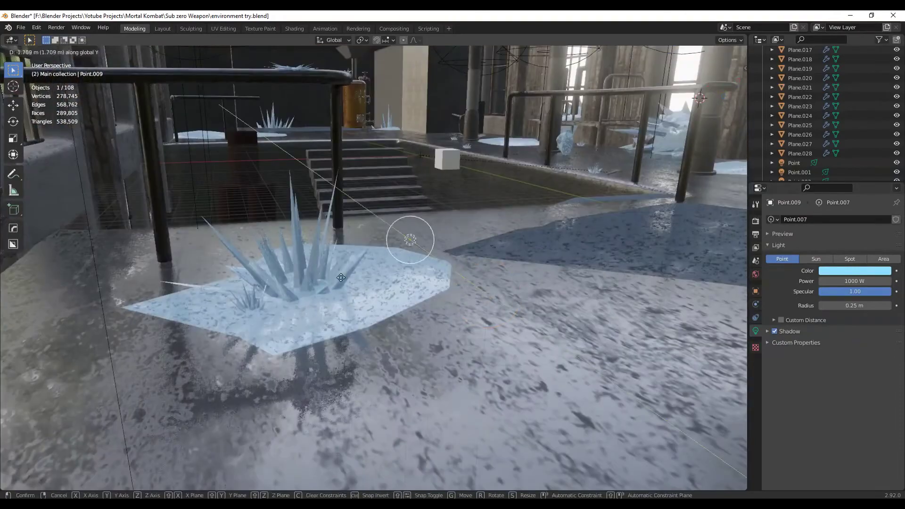
Step: Drop the point light beside the ice cluster and orbit into the room to view the blue glows
left_click(341, 278)
middle_click_drag(341, 278, 402, 293)
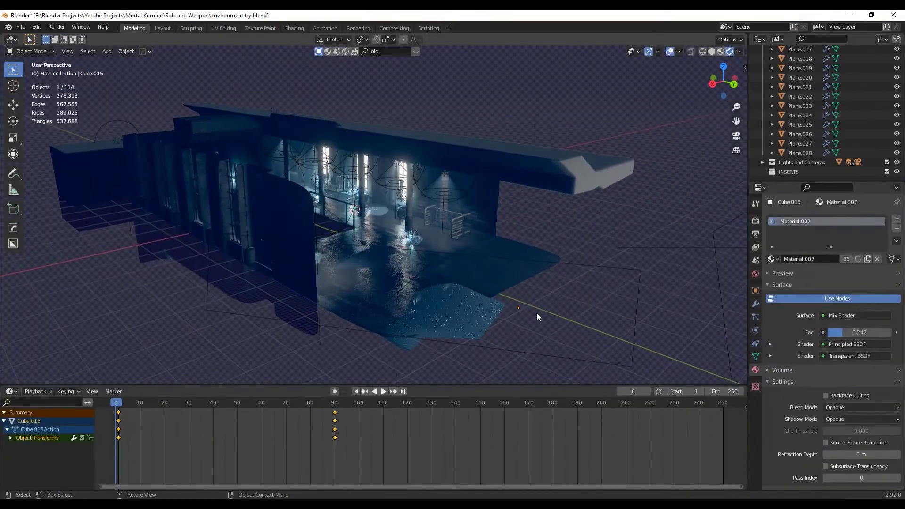
mouse_move(452, 278)
middle_mouse_down()
mouse_move(490, 302)
mouse_move(454, 284)
mouse_move(435, 287)
middle_mouse_up()
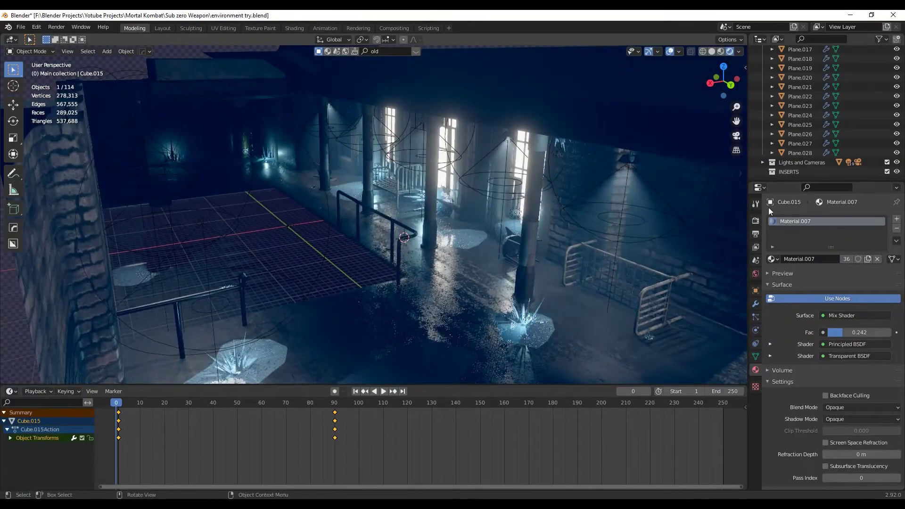
Step: Switch to Material Preview shading and enable Refraction under render Screen Space Reflections
key("z")
left_click(586, 329)
left_click(756, 222)
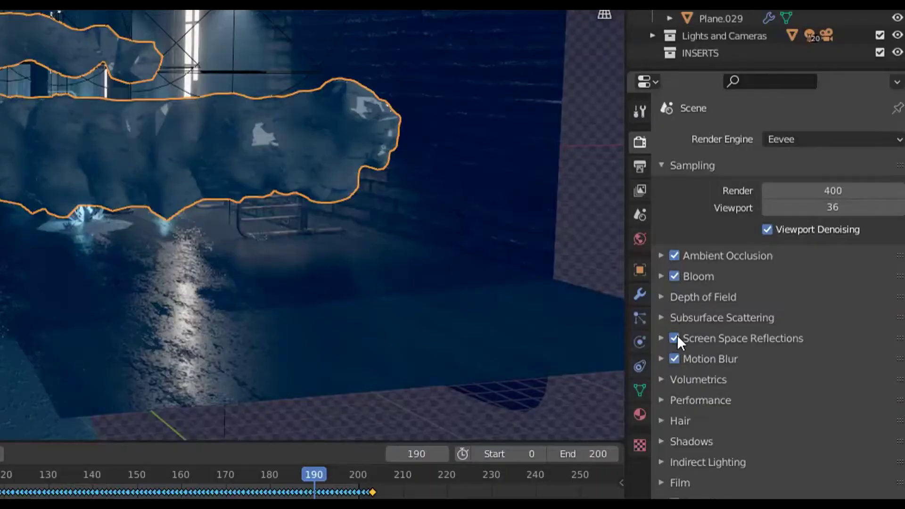
left_click(662, 337)
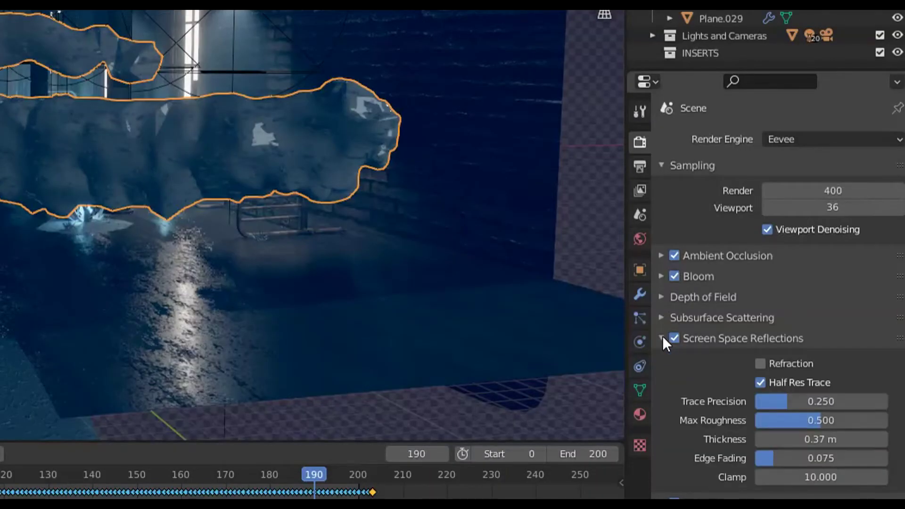
left_click(761, 364)
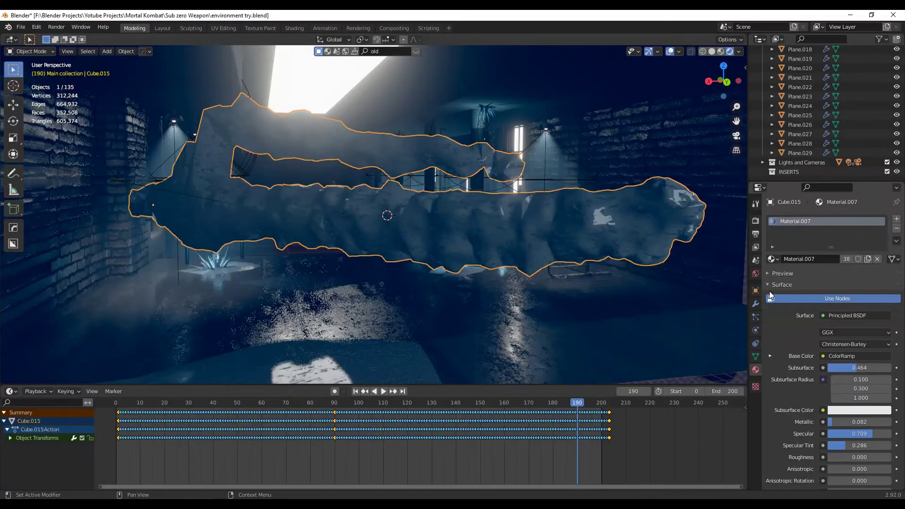
Step: Enable Screen Space Refraction on the ice sword material and set Refraction Depth to 0.8 m
scroll(778, 292, "down", 10)
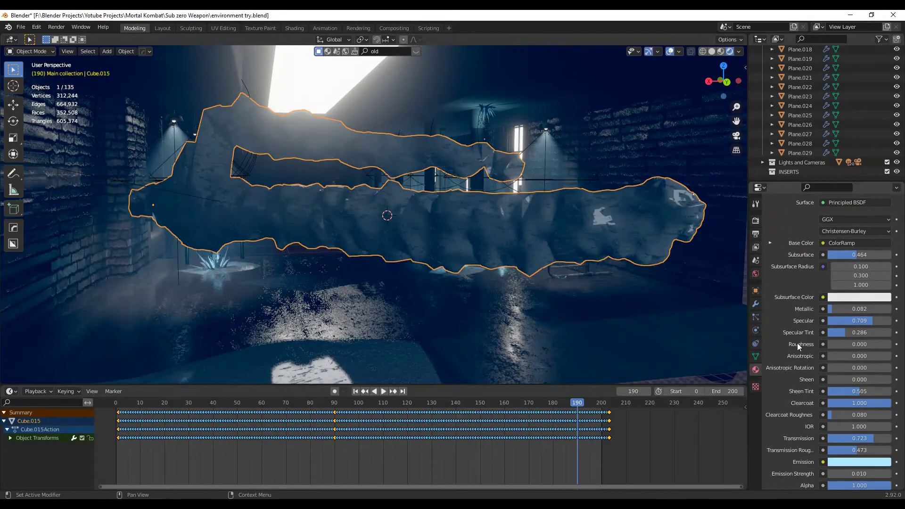
scroll(795, 349, "down", 5)
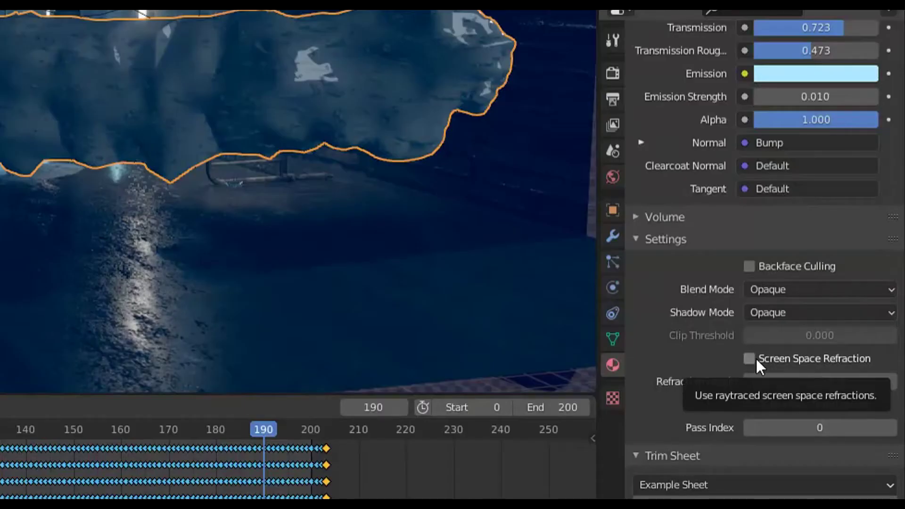
left_click(756, 358)
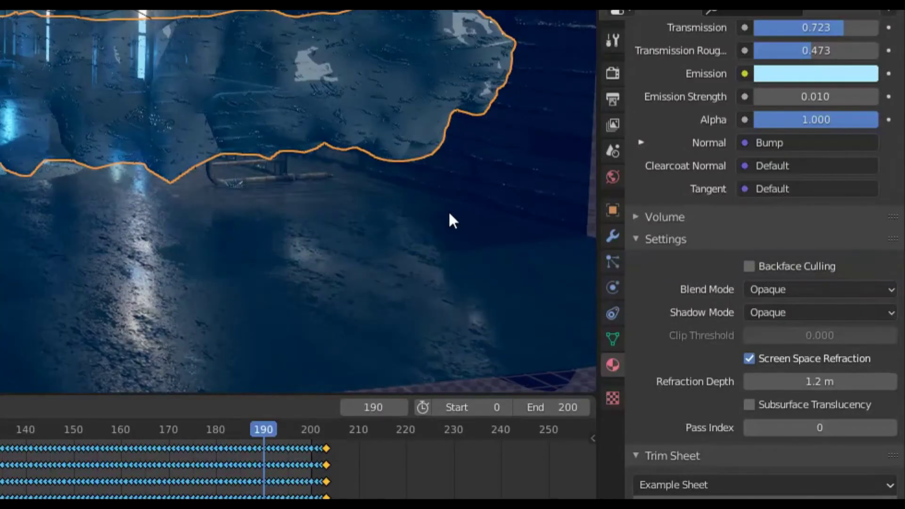
middle_click_drag(448, 210, 456, 203)
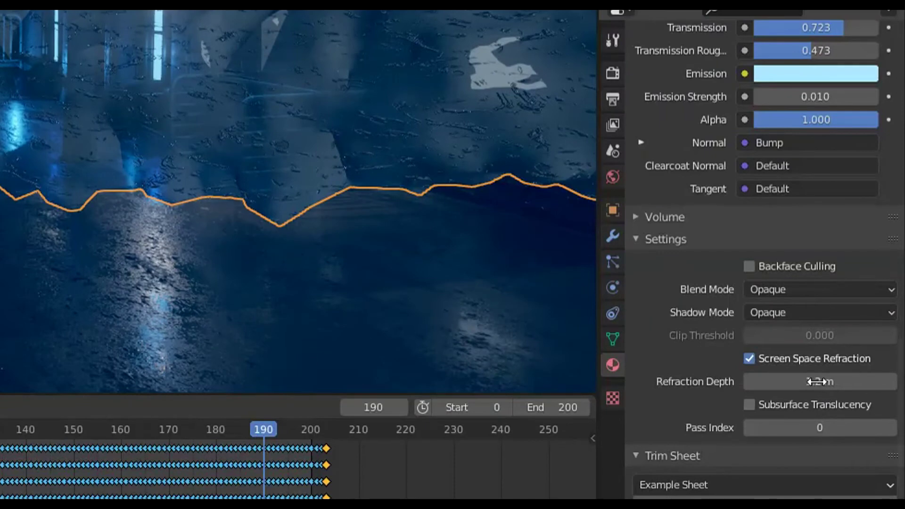
mouse_move(818, 381)
left_mouse_down()
mouse_move(830, 382)
mouse_move(804, 381)
left_mouse_up()
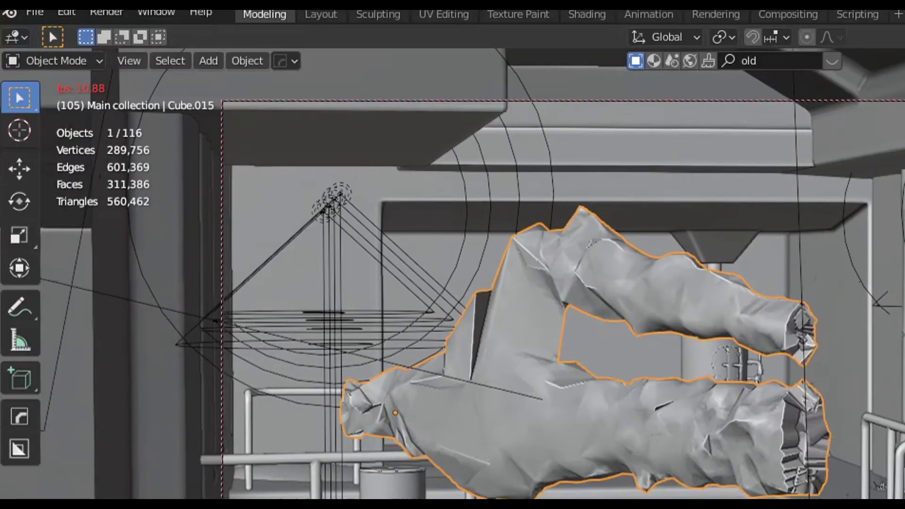
Step: Stop the animation playback and launch Viewport Render Animation from the View menu
key("space")
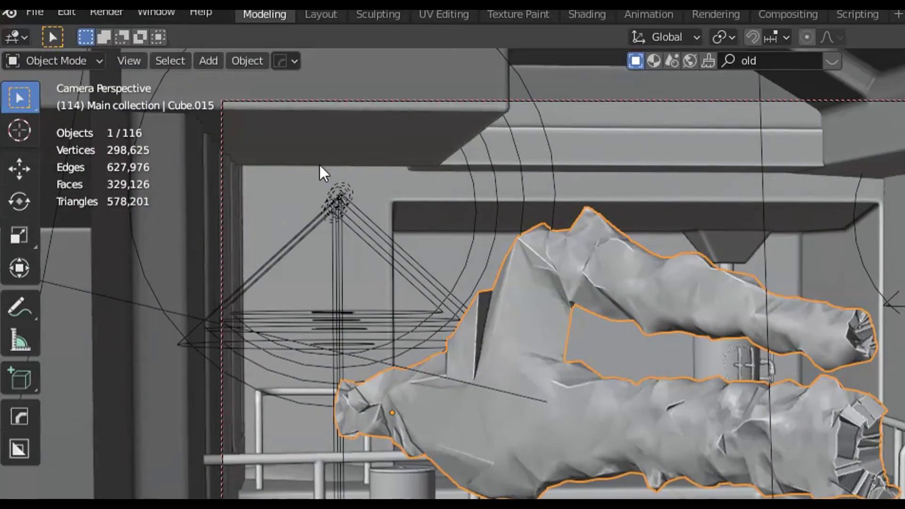
left_click(170, 60)
left_click(129, 60)
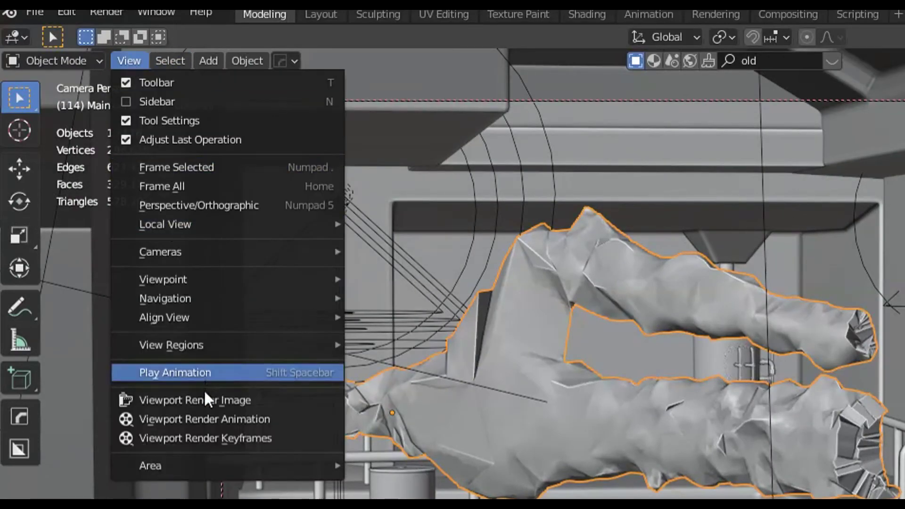
left_click(204, 419)
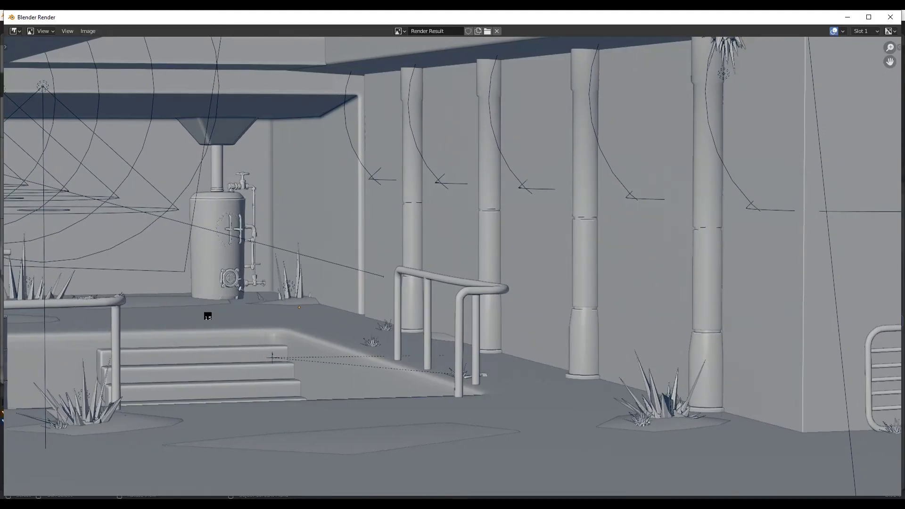